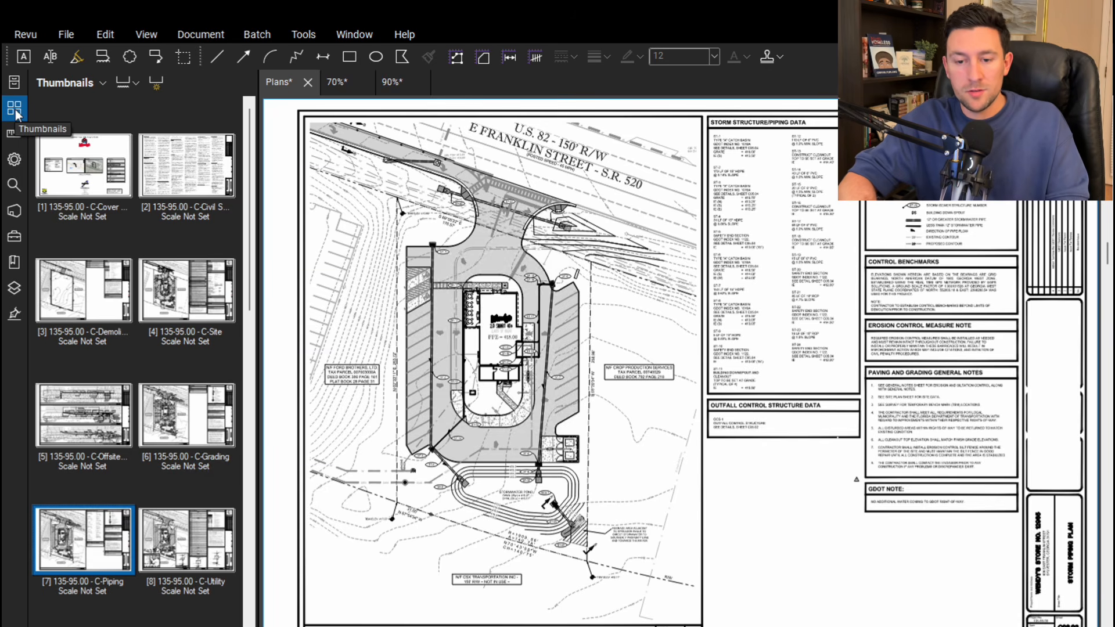
right_click(14, 337)
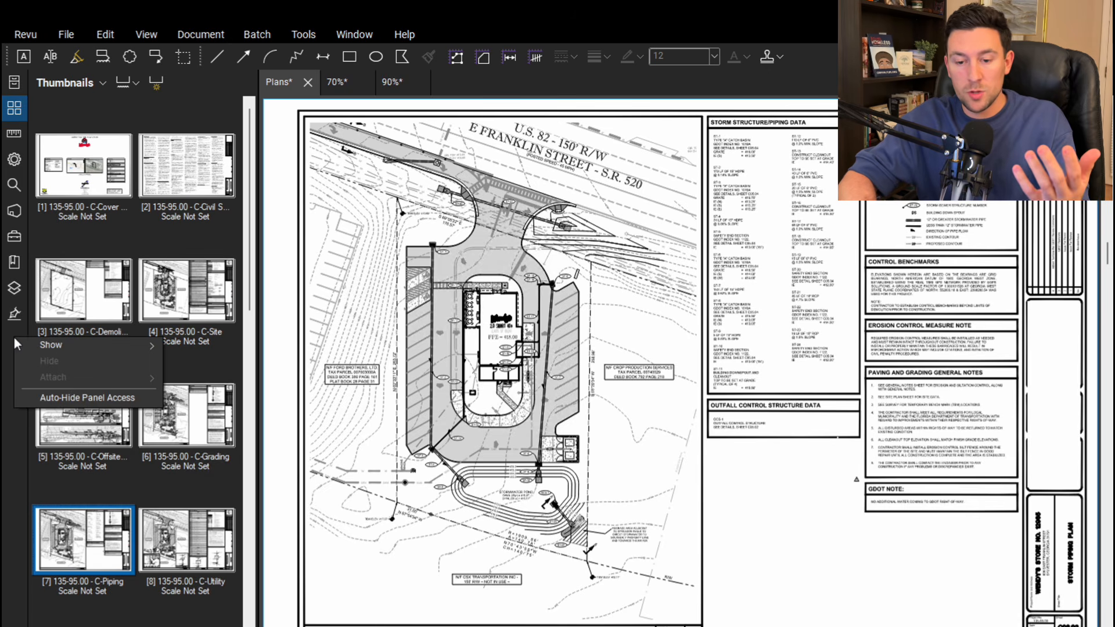
mouse_move(51, 341)
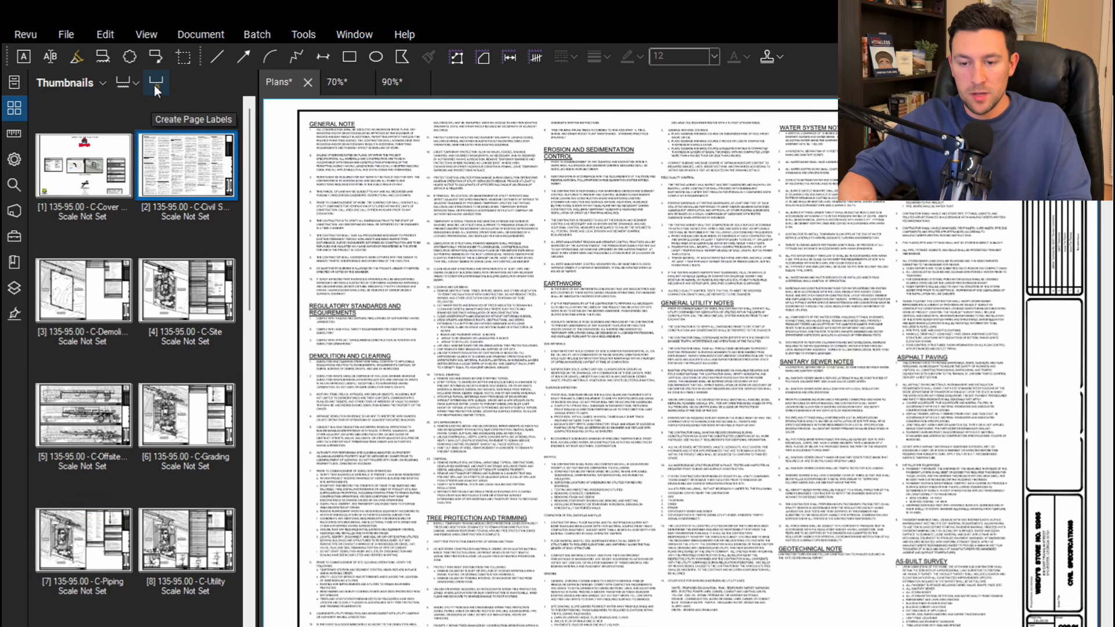
Begin creating page labels from a page region, limiting the page range to 2-24
click(154, 83)
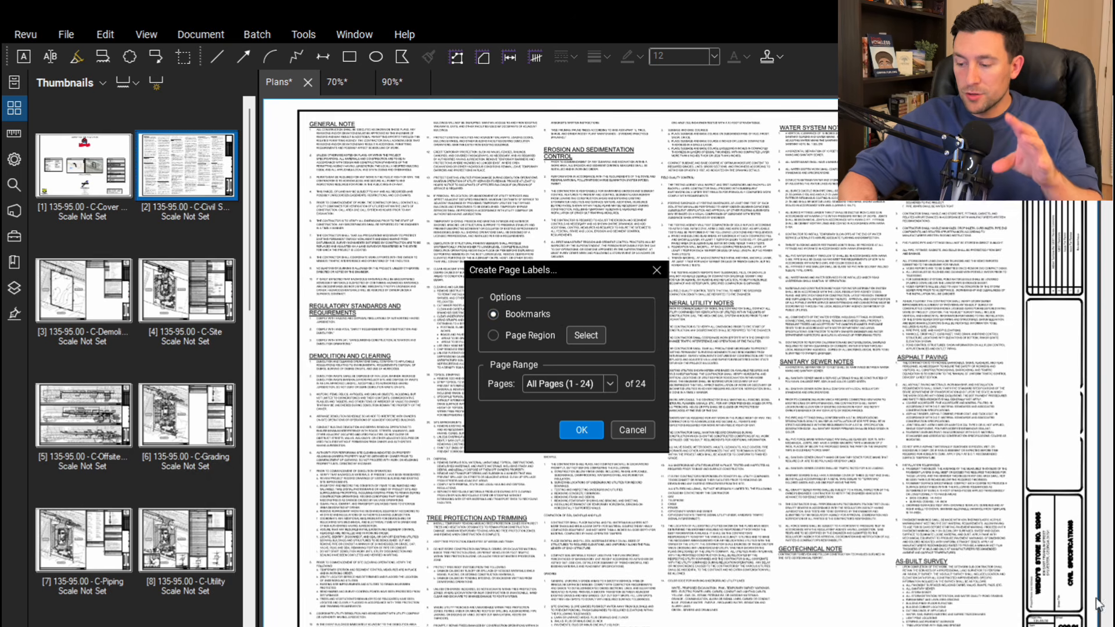
click(493, 335)
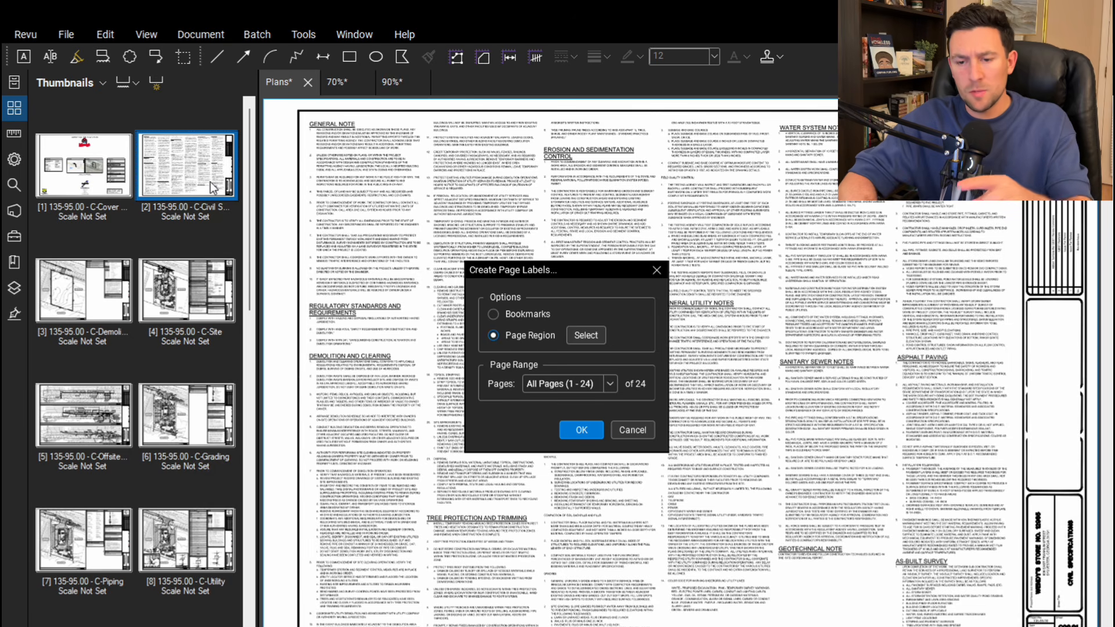
click(576, 383)
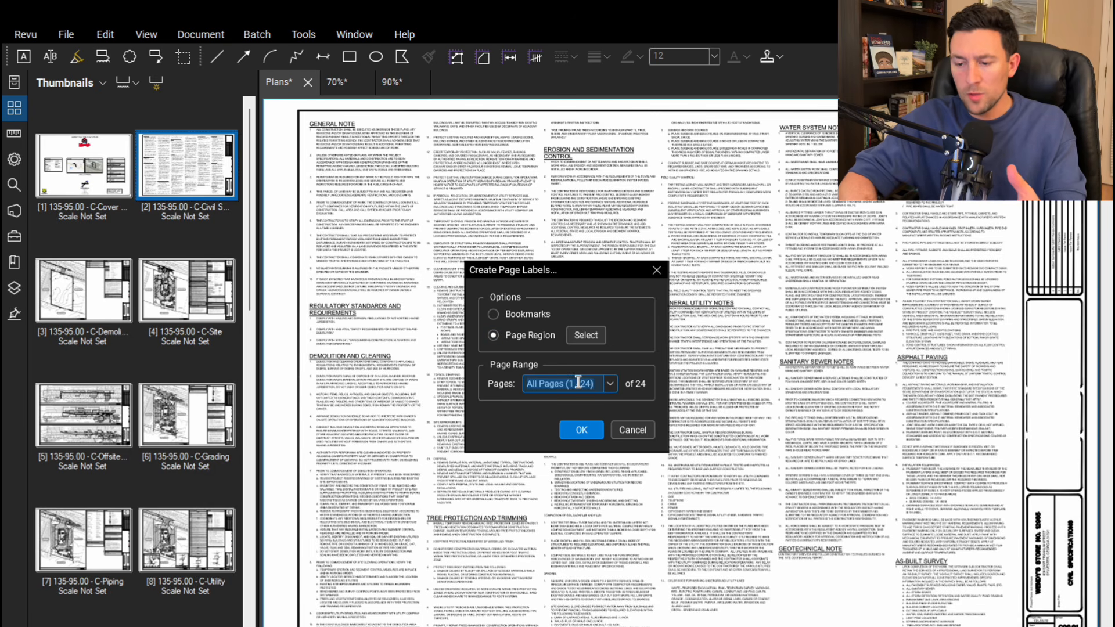
text(2-)
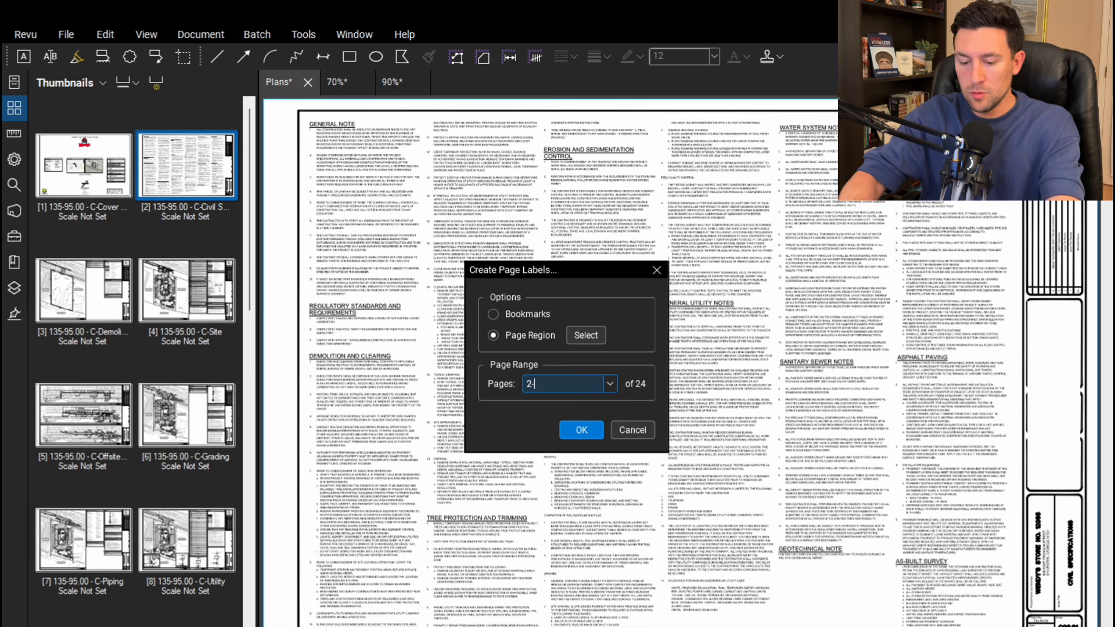
text(24)
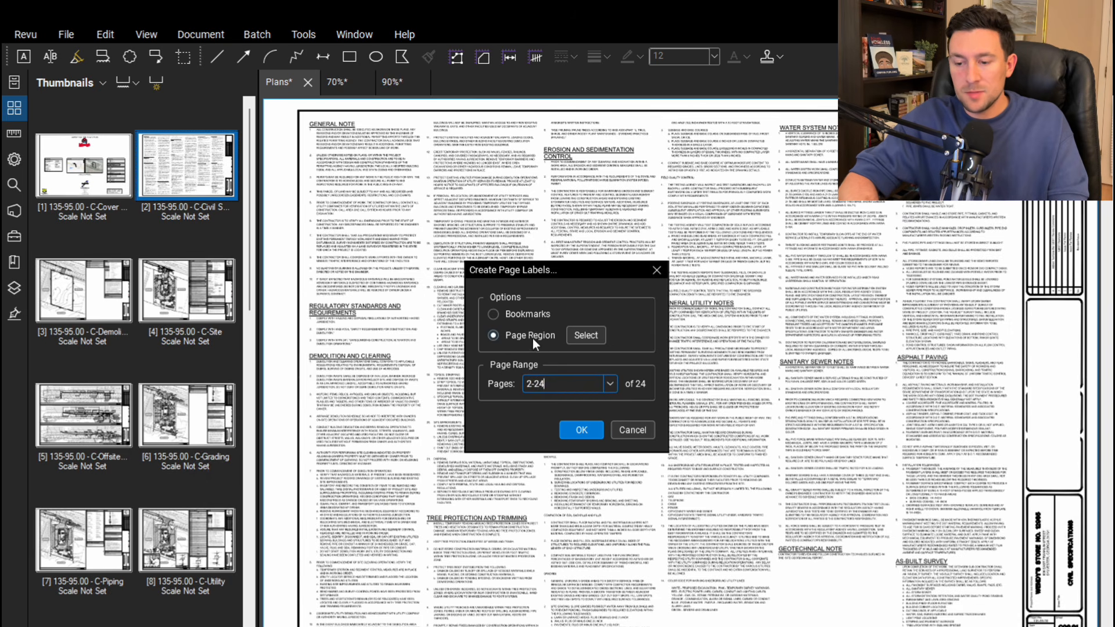
Define the first label region around the sheet number C00.01 in the title block
click(586, 336)
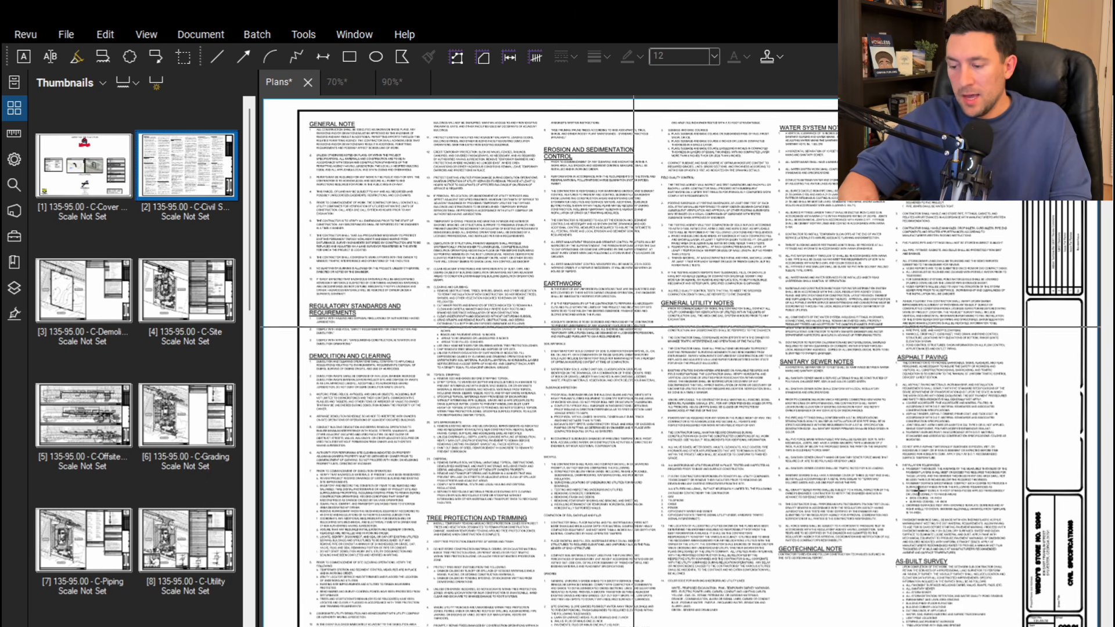
scroll(1085, 626, up, 10)
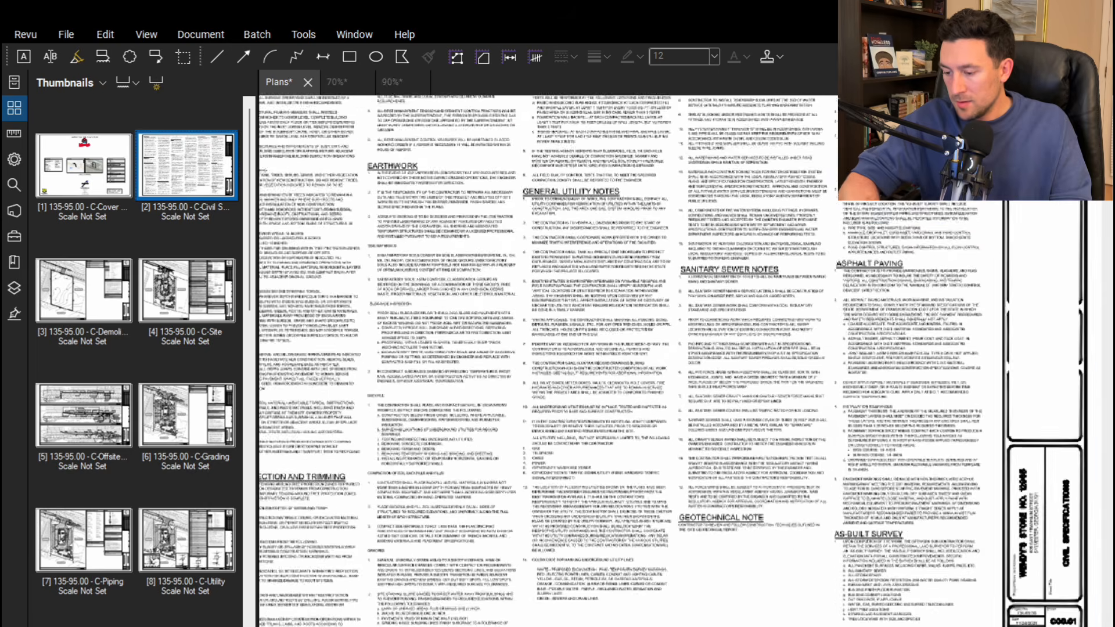
scroll(1085, 622, up, 4)
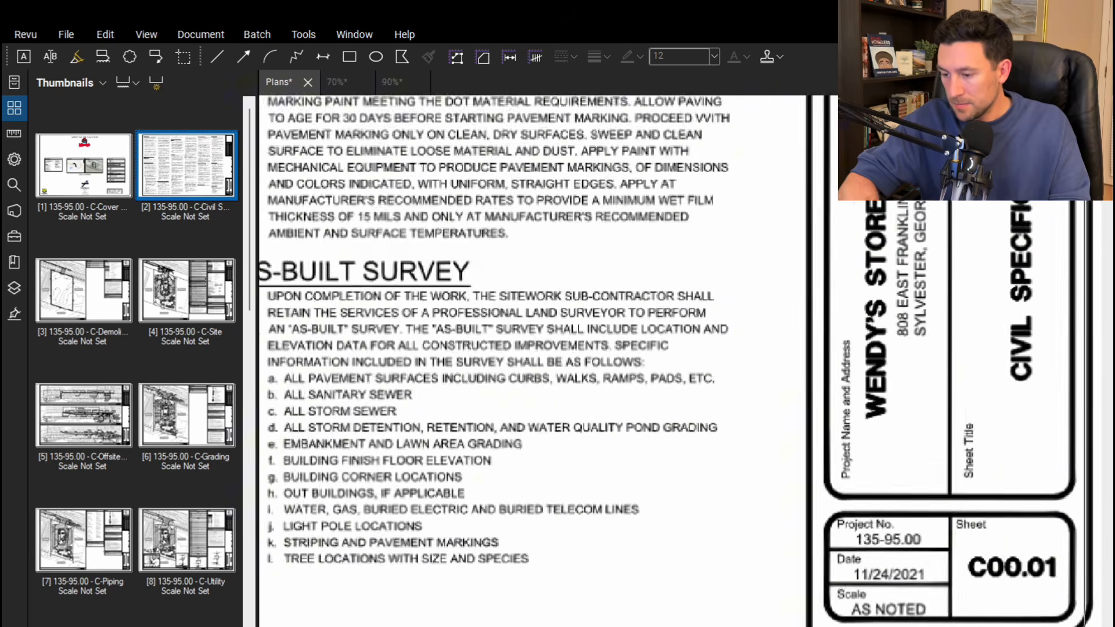
drag(936, 531, 1069, 589)
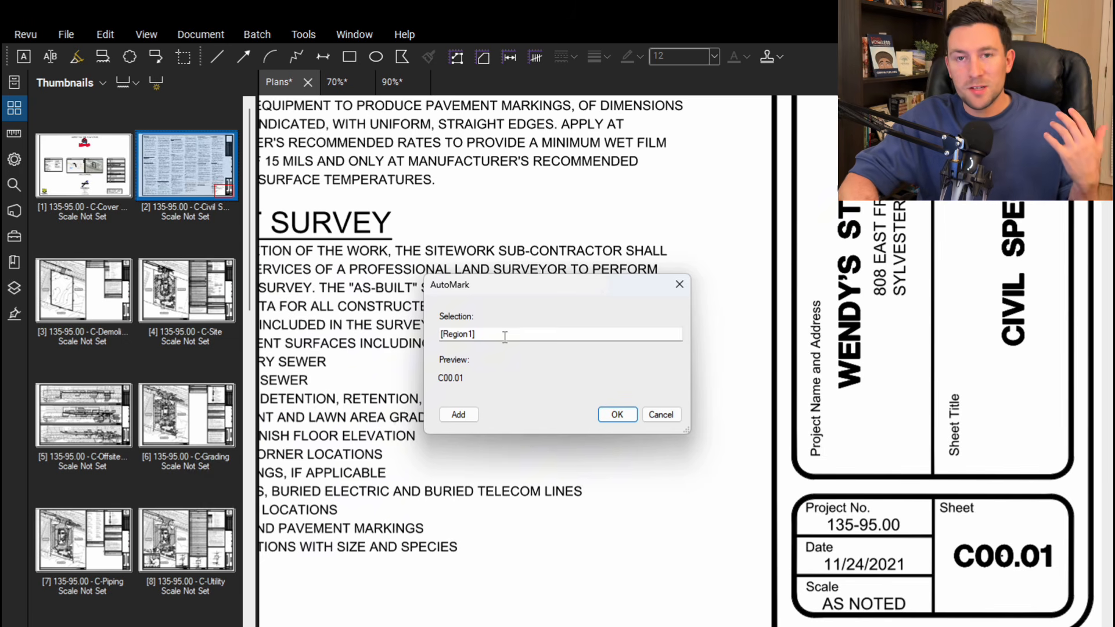
Append a hyphen separator and the title block's sheet title region to the label format, and create the page labels
click(504, 336)
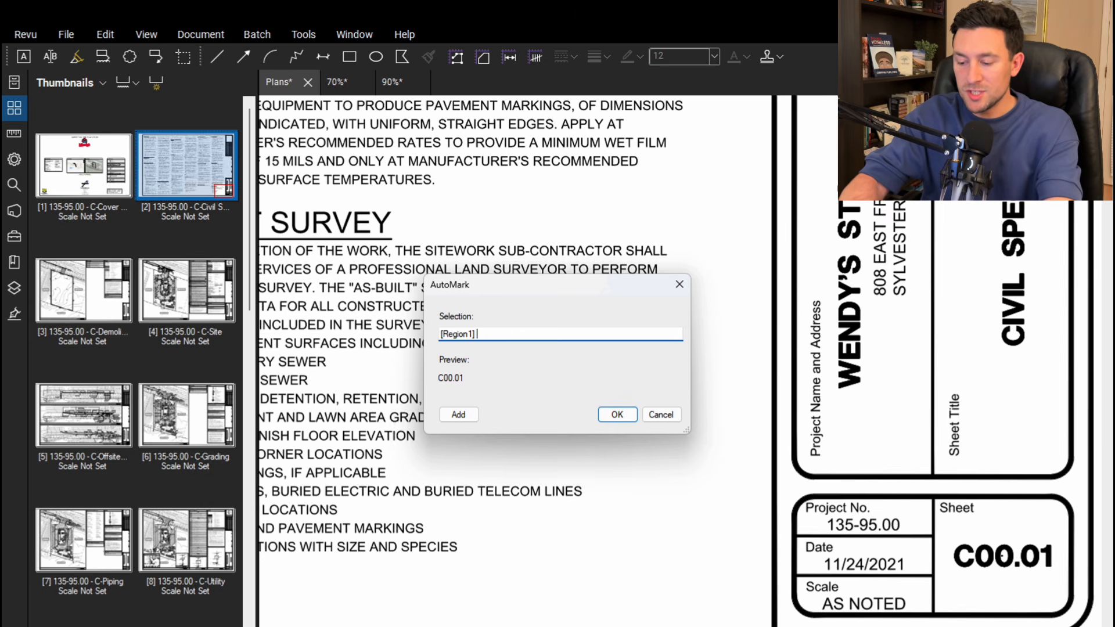
text(-)
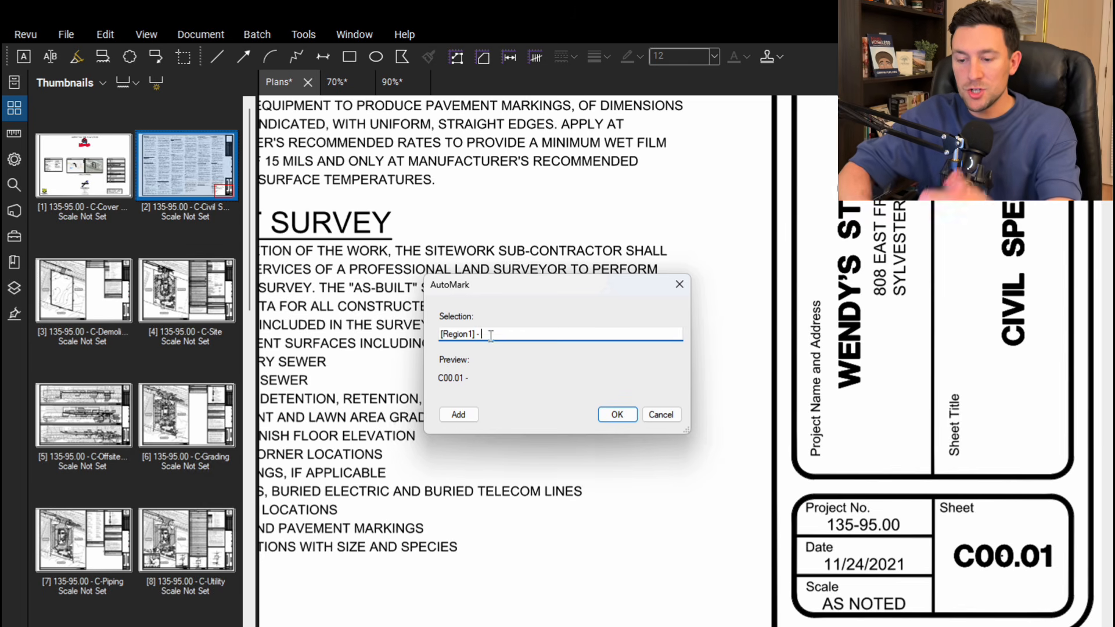
click(459, 414)
scroll(896, 444, down, 3)
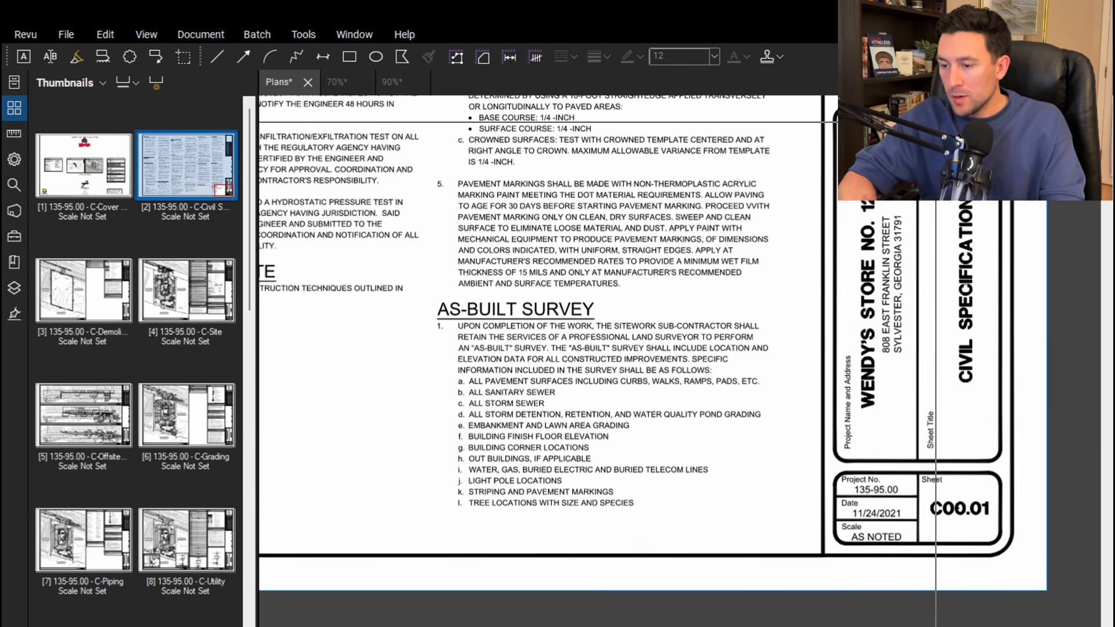
drag(935, 117, 999, 460)
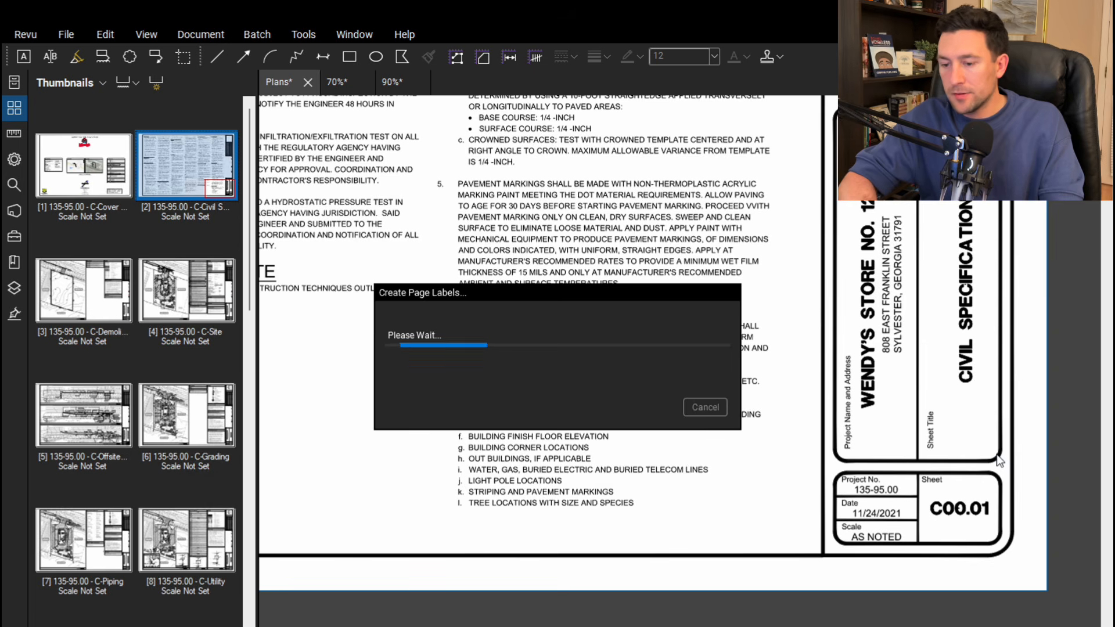
click(617, 415)
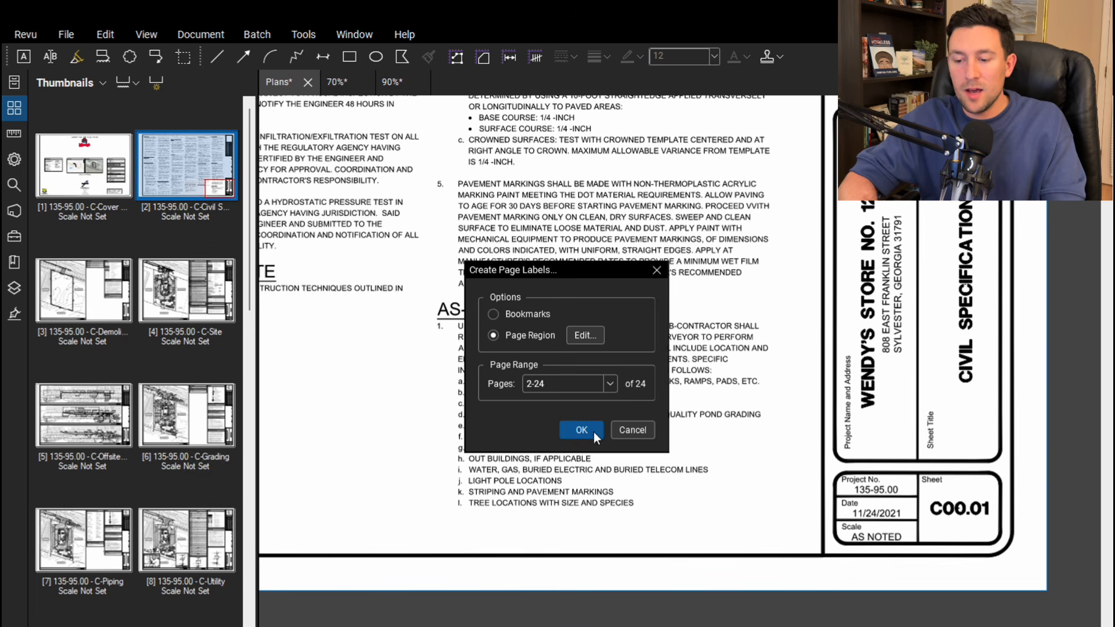
click(582, 431)
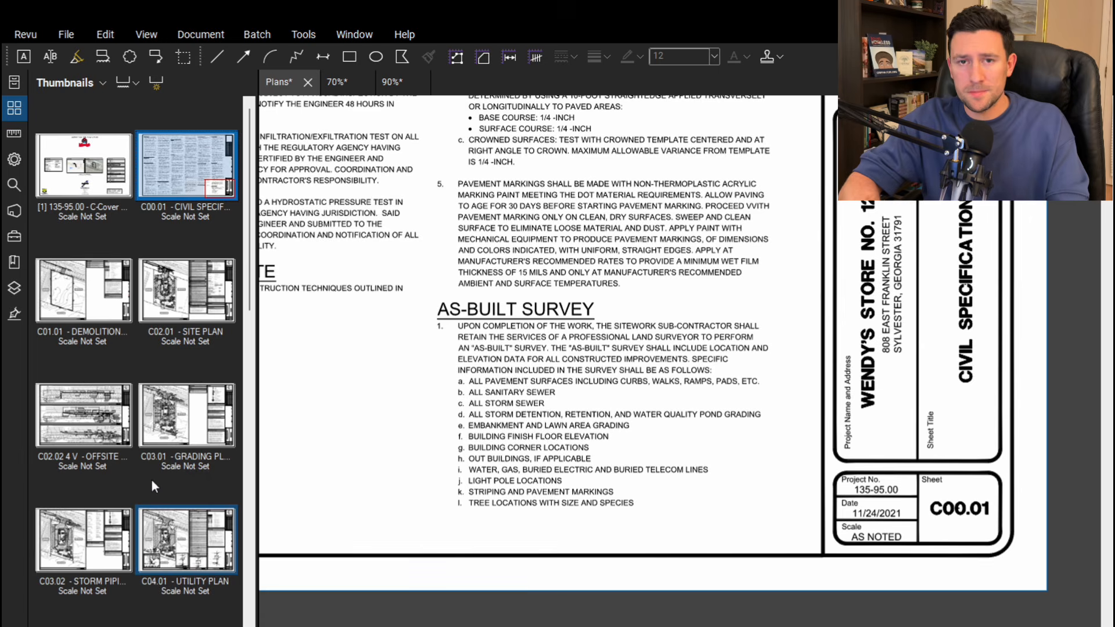
Hide the page thumbnails while viewing the 70% plan, and switch to the 90% plan
click(332, 82)
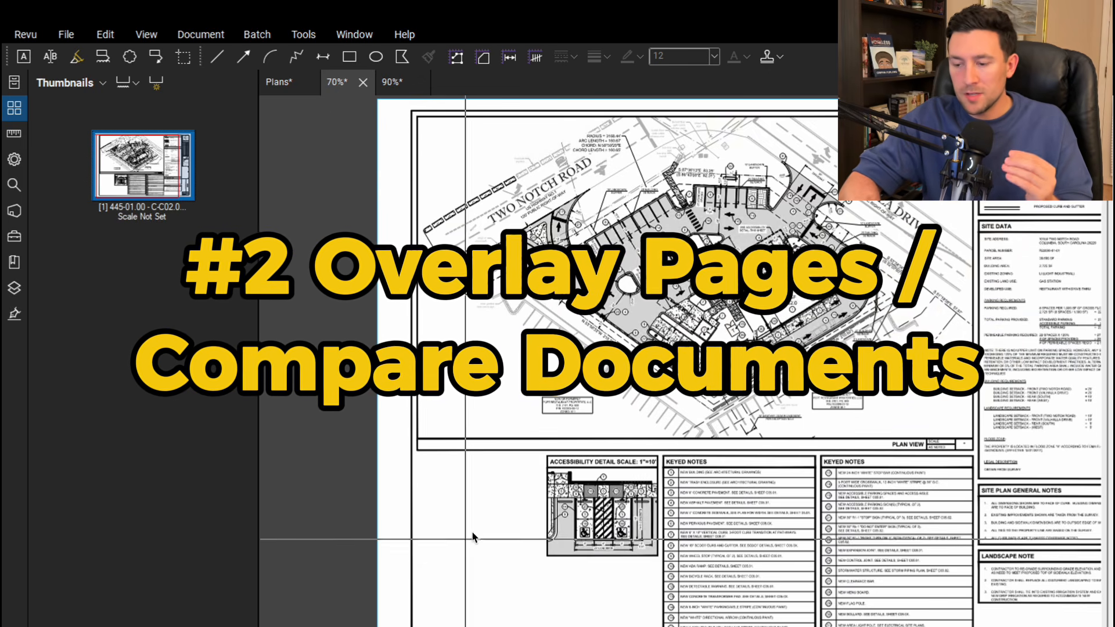
click(14, 108)
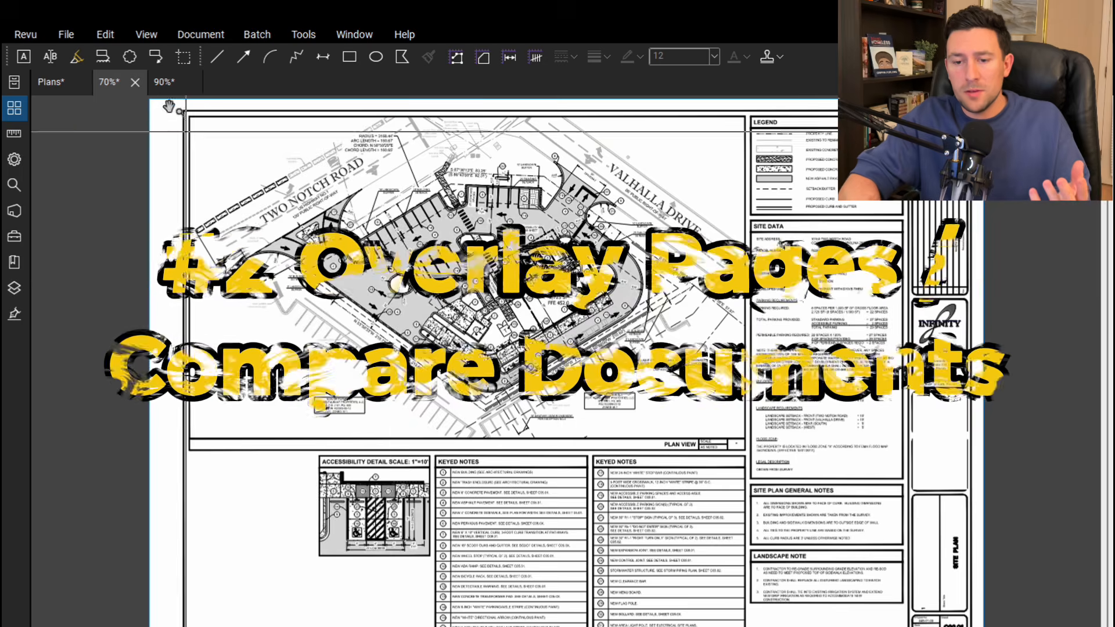
click(162, 82)
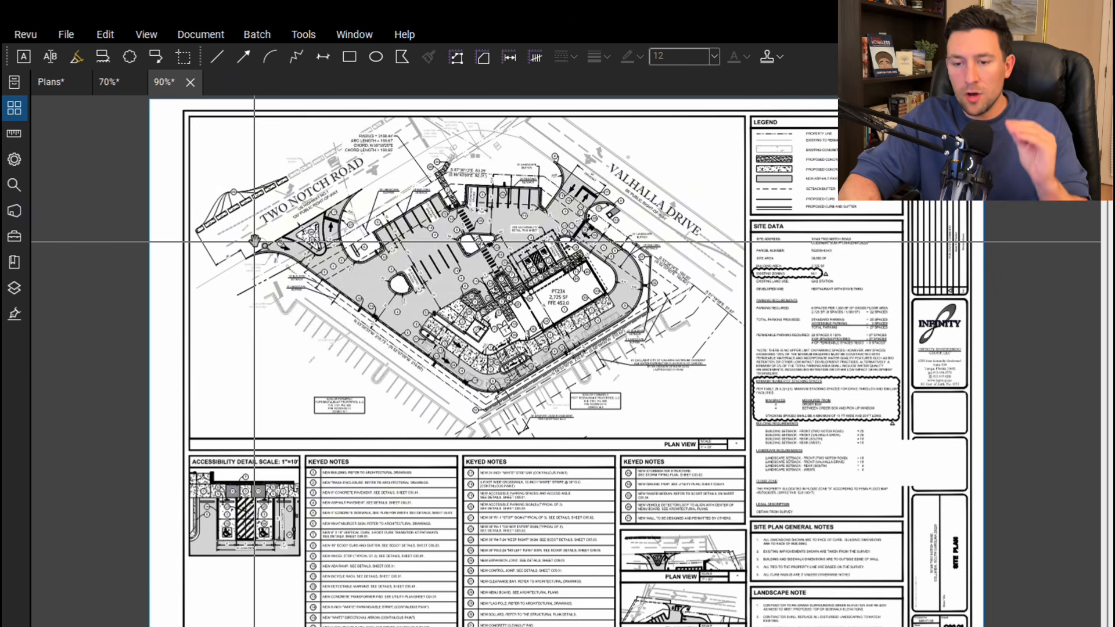
Create a page overlay of 90%.pdf in red with 70%.pdf, and inspect the differences across the site plan
click(201, 33)
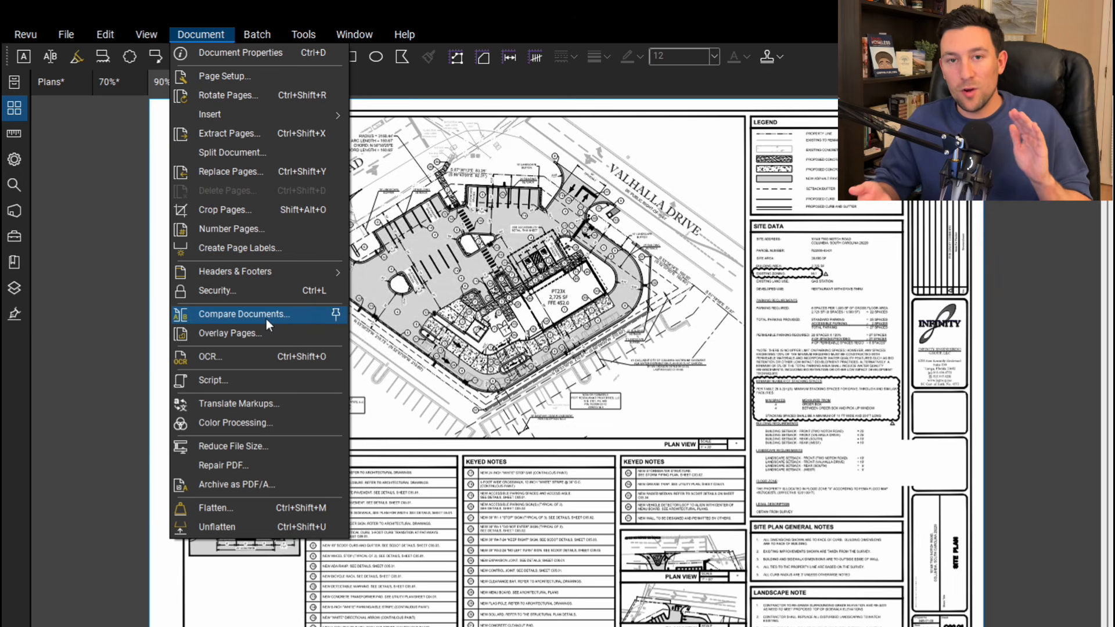
click(261, 335)
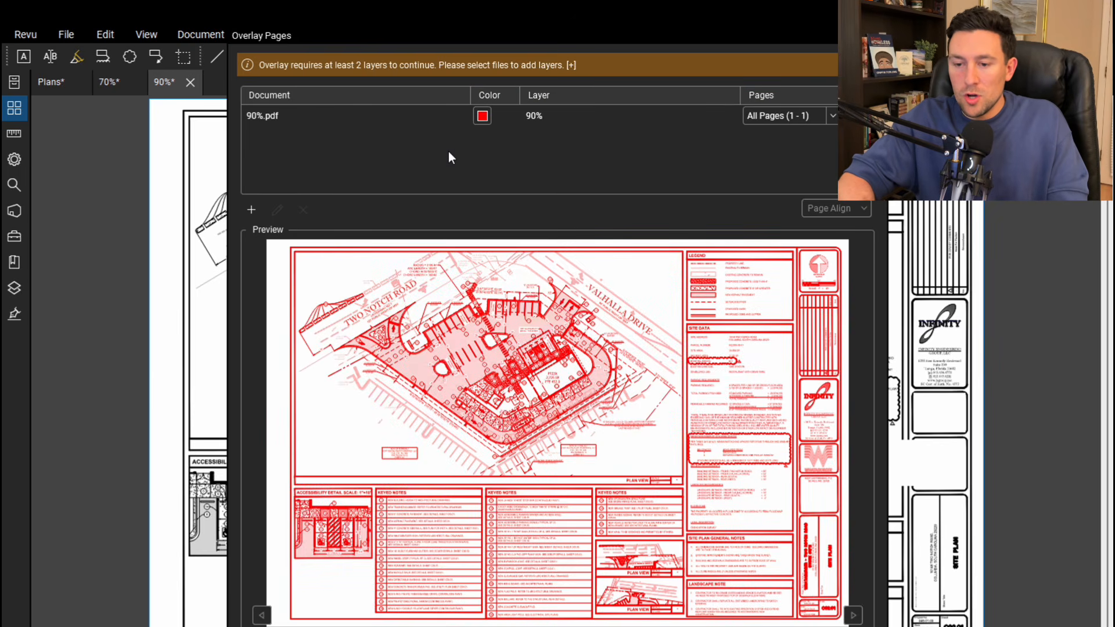
click(483, 117)
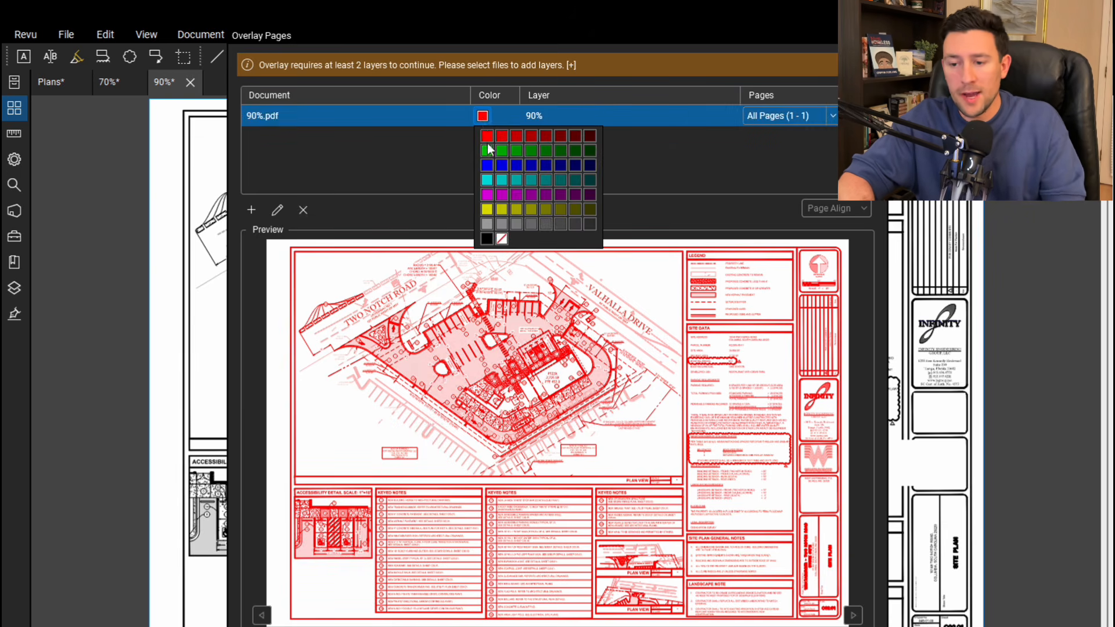
click(393, 150)
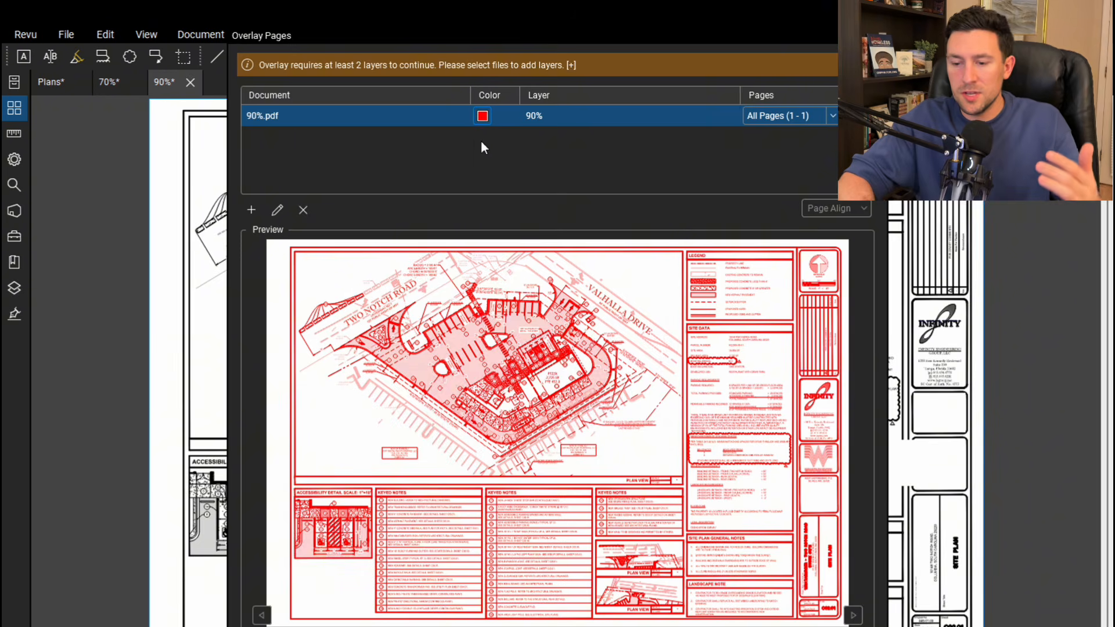
click(251, 211)
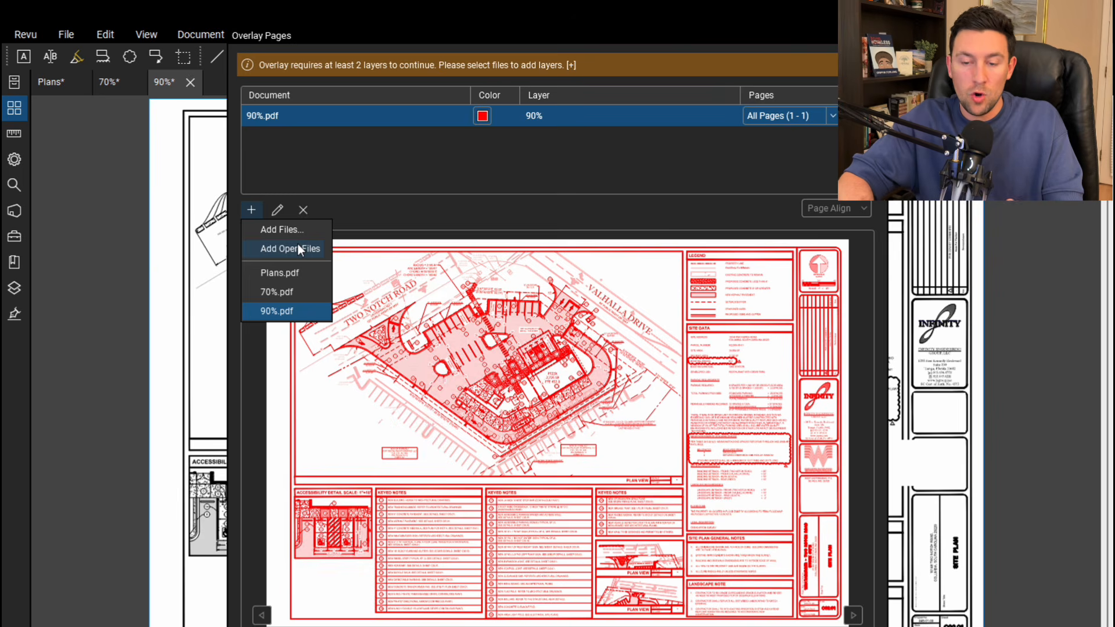
click(287, 292)
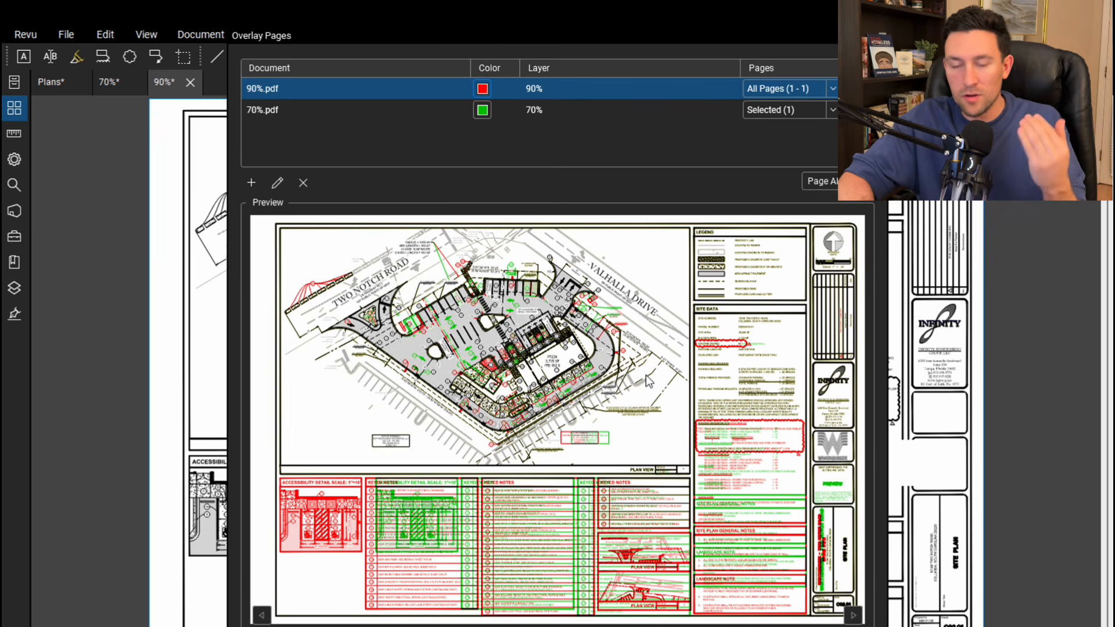
key(Return)
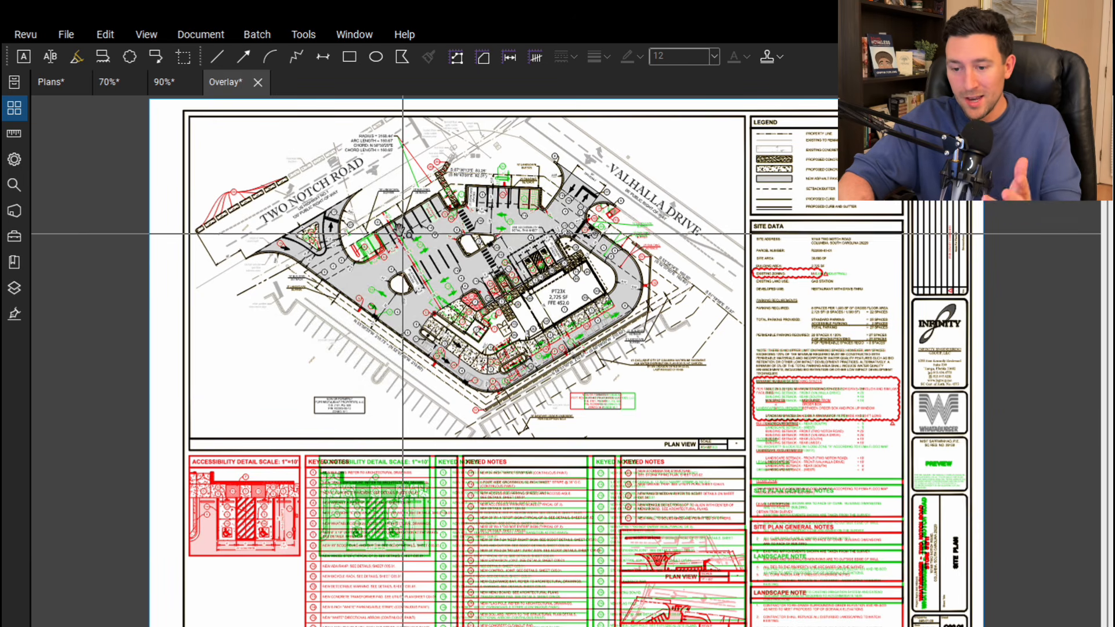
scroll(380, 227, up, 1)
scroll(381, 228, up, 4)
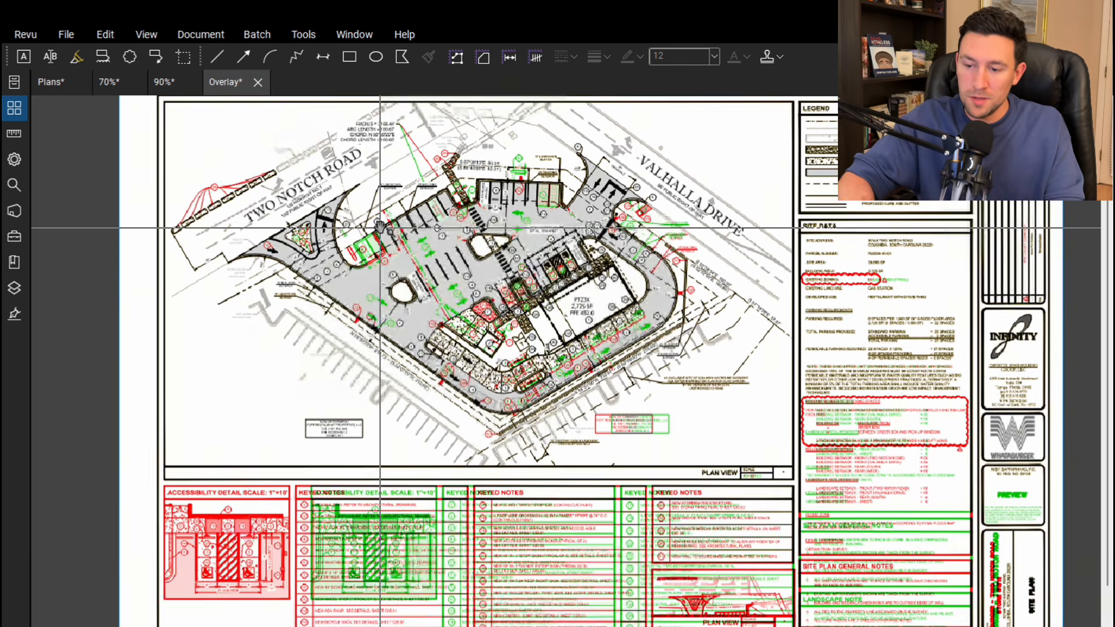
scroll(480, 298, up, 4)
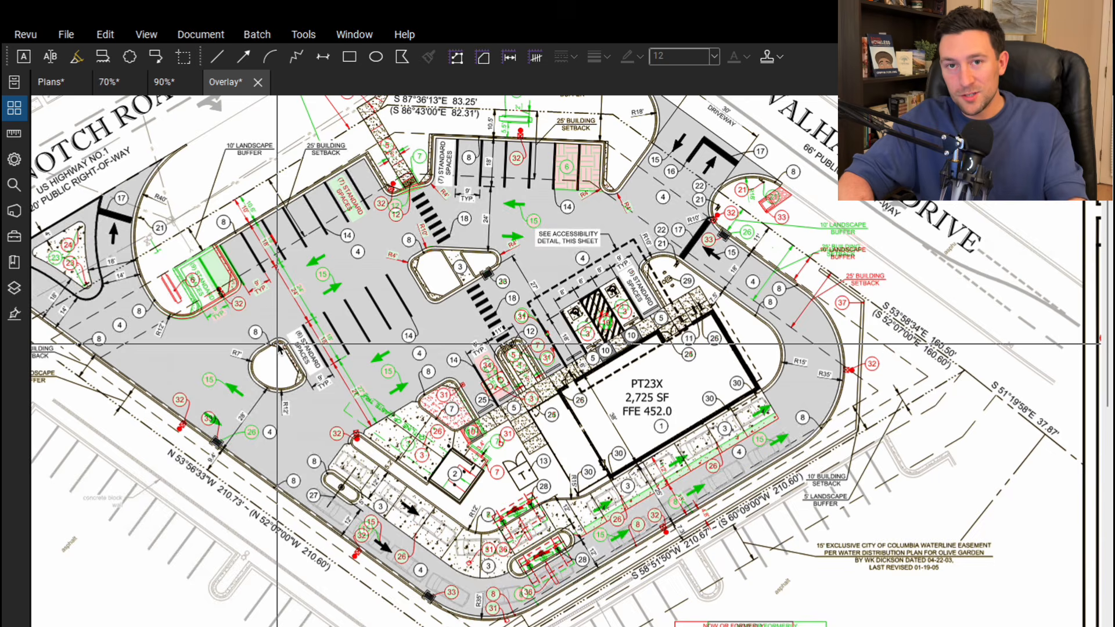
Return to the Plans document and place an empty callout below the Geotechnical Note on the Civil Specifications sheet
key(ctrl+Tab)
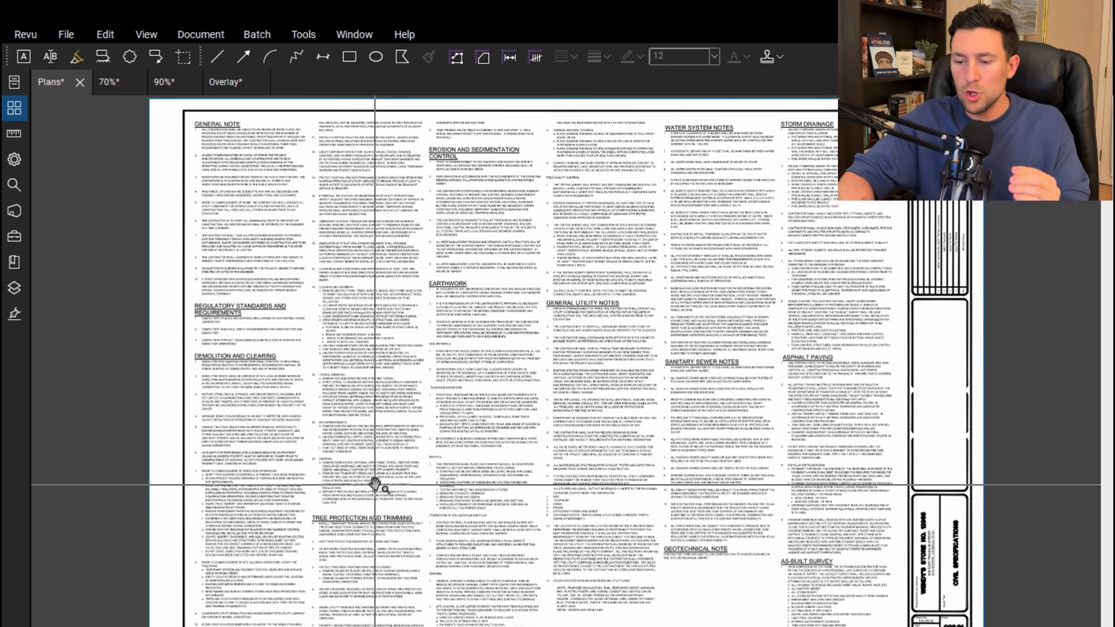
click(158, 58)
click(655, 609)
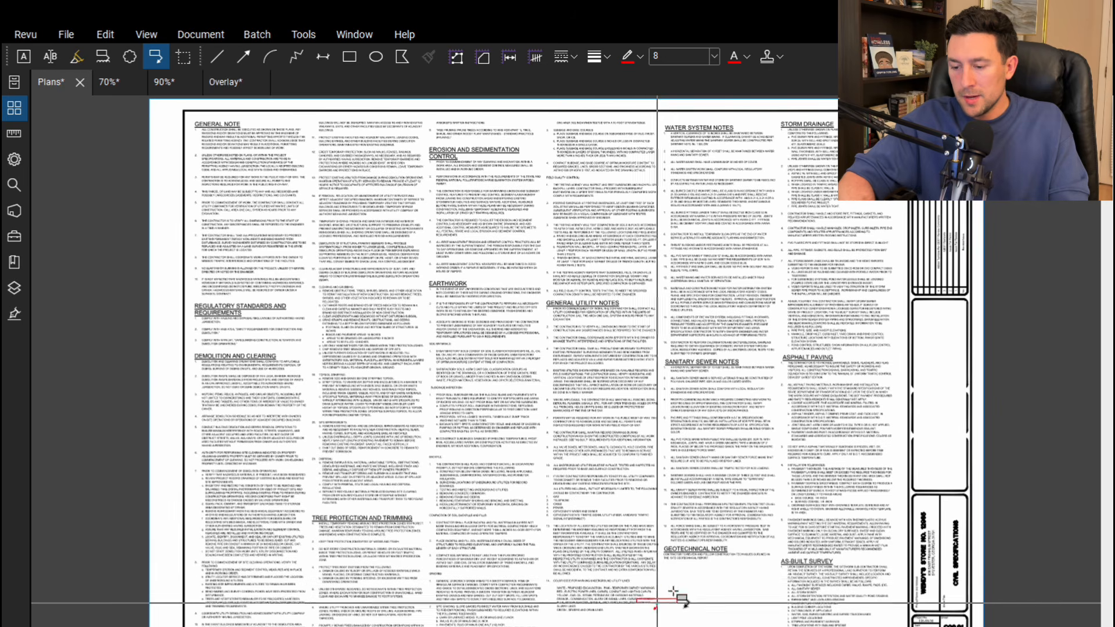
click(683, 584)
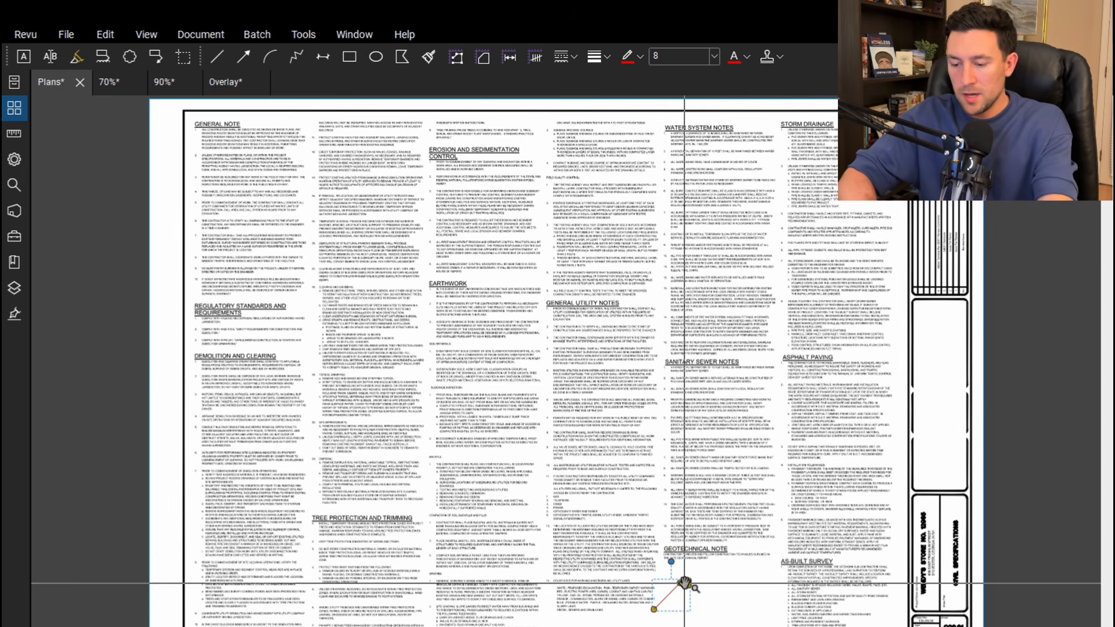
Go to the Demolition Plan sheet and place an empty callout in the blank area beside the site drawing's lower corner
key(ctrl+Right)
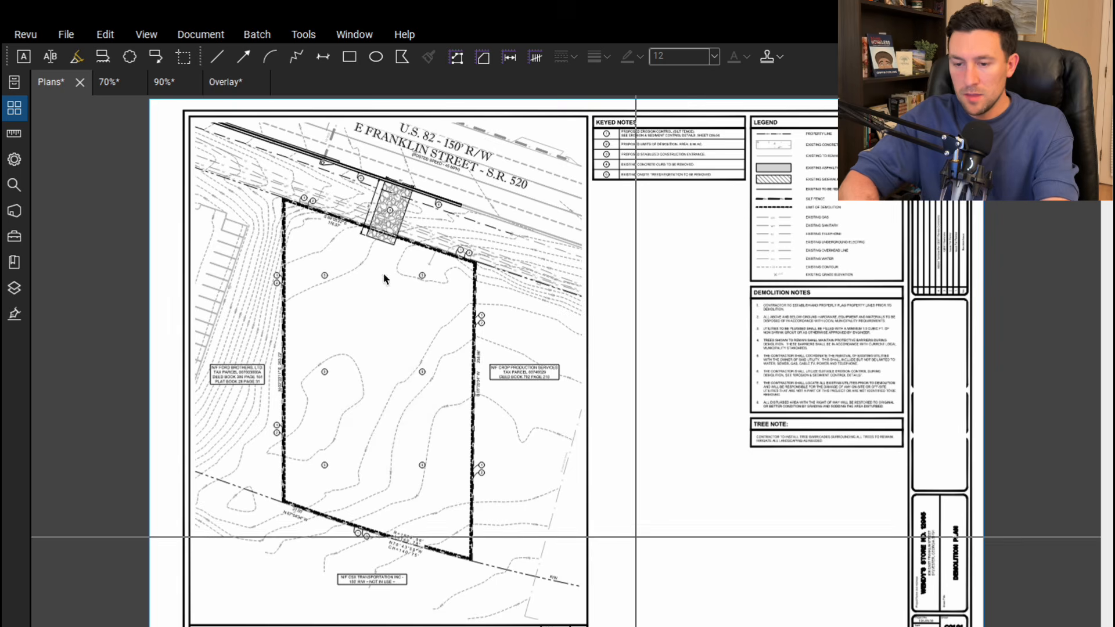
click(155, 58)
click(609, 599)
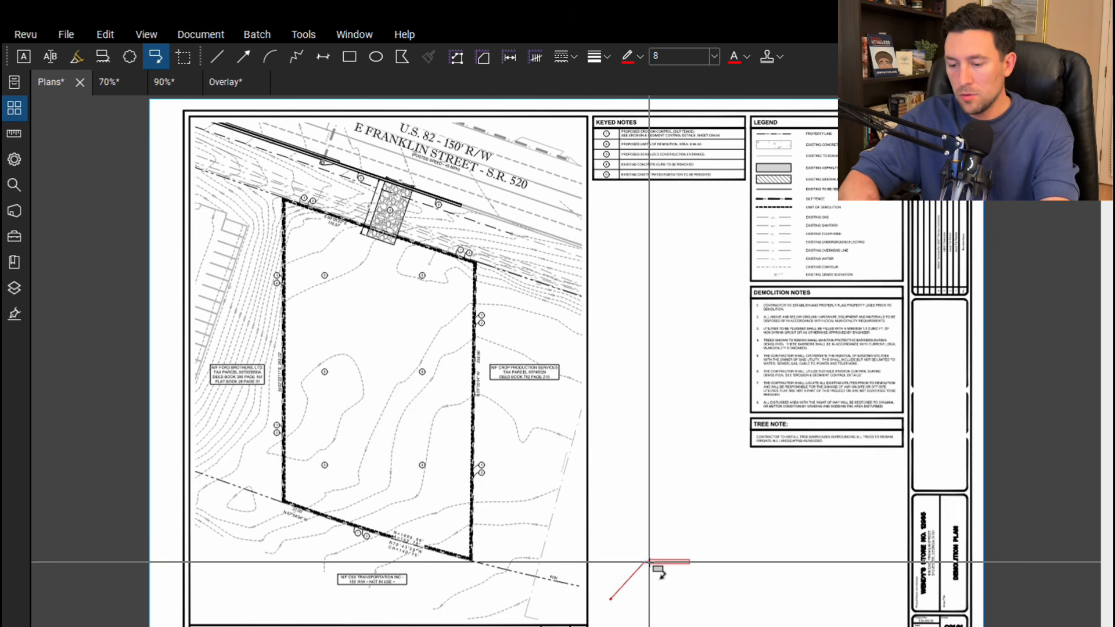
click(650, 562)
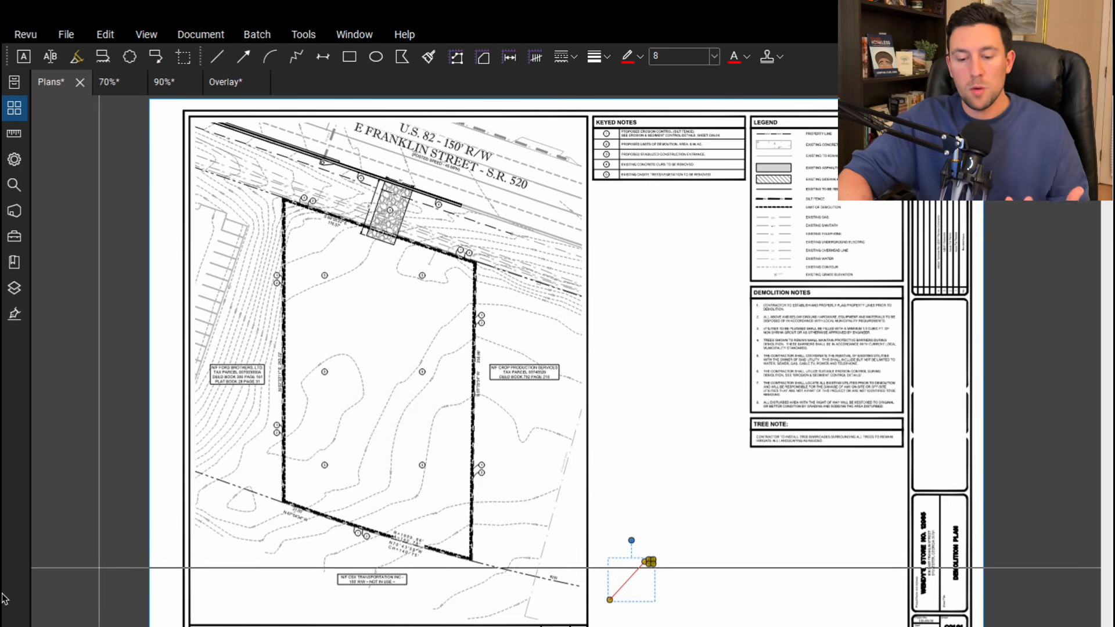
Show the markups list, select both Text Box callouts and open their shared properties
key(alt+l)
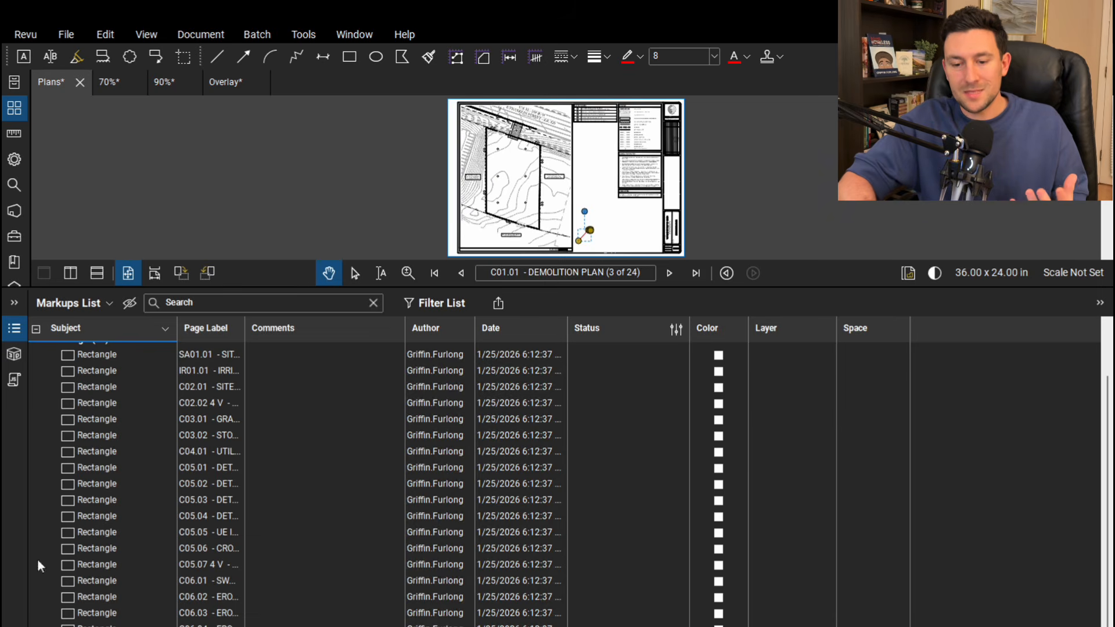
scroll(101, 392, up, 2)
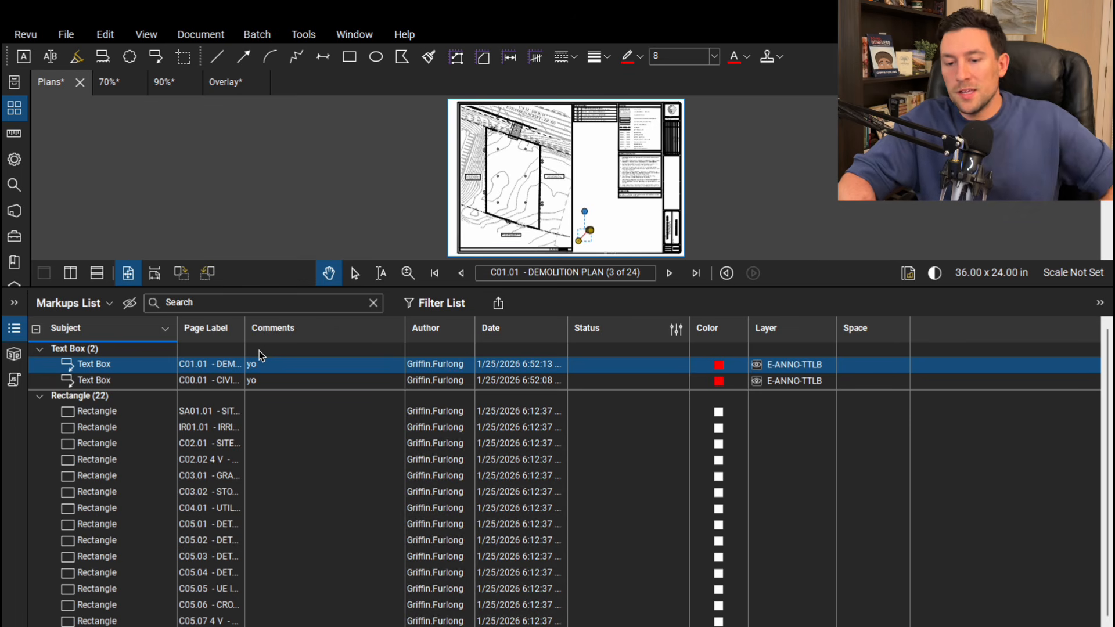
shift+click(98, 381)
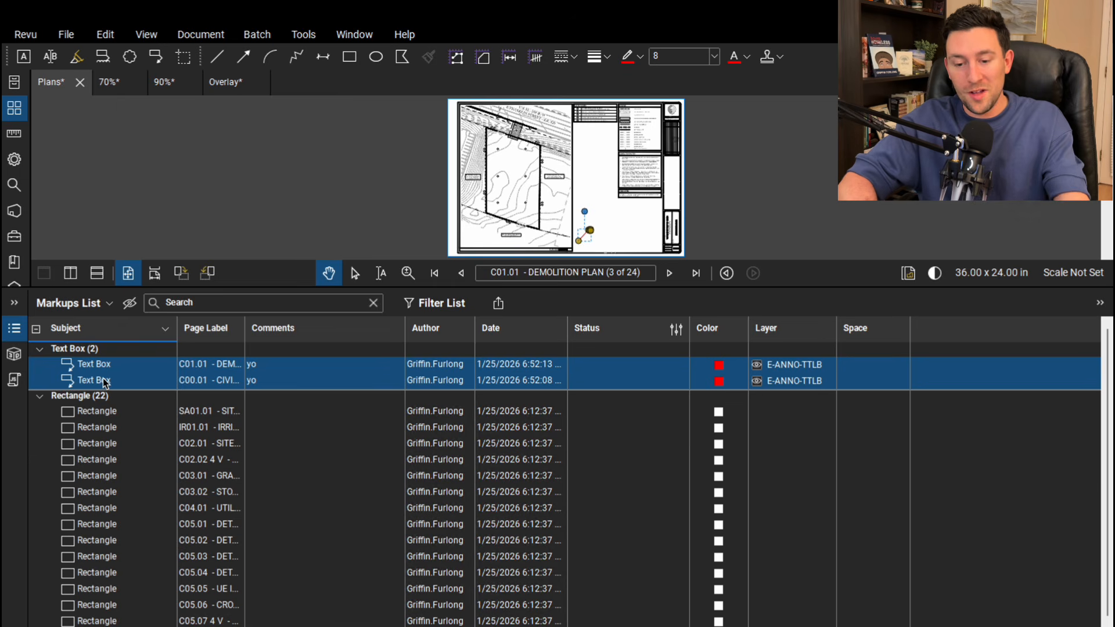
right_click(103, 379)
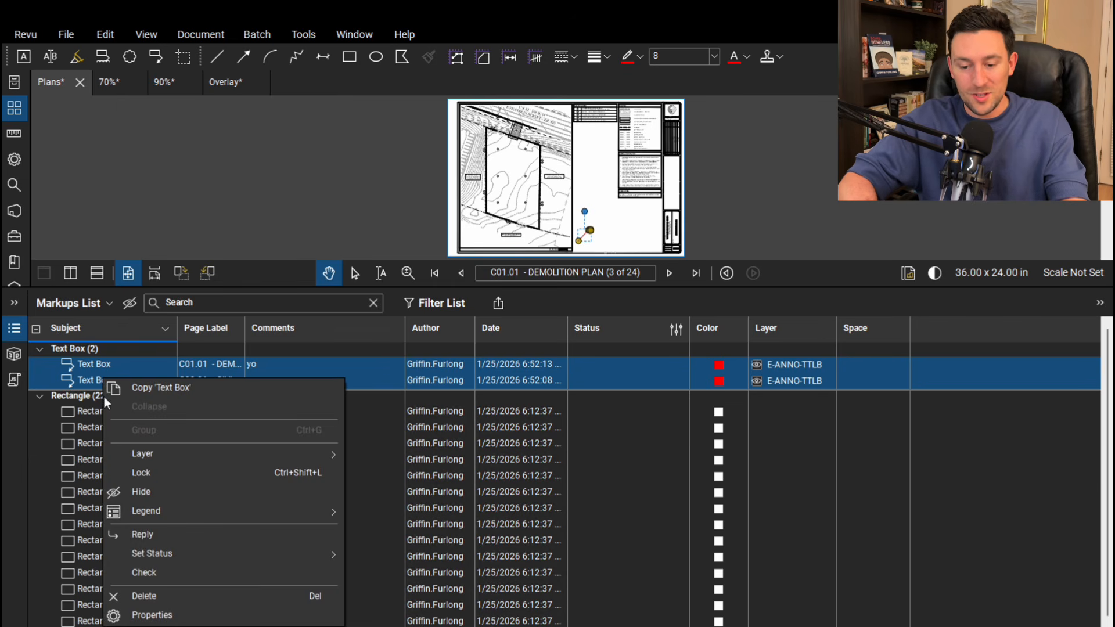
click(167, 615)
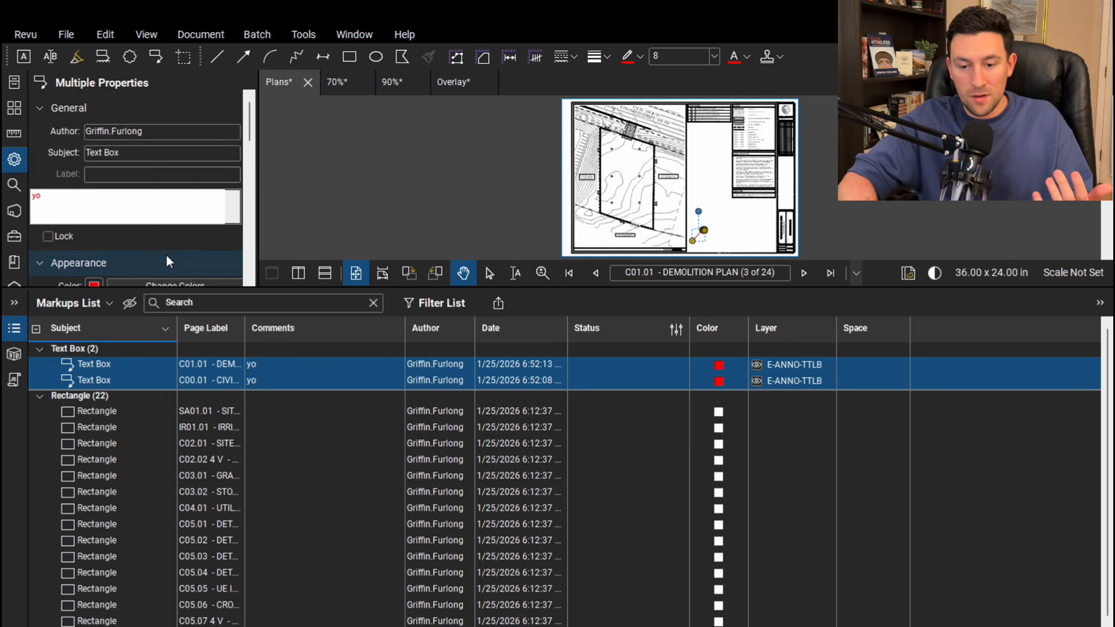
Create a new legend from the two selected callouts and place it above the callout on the Demolition Plan sheet
right_click(124, 368)
mouse_move(238, 545)
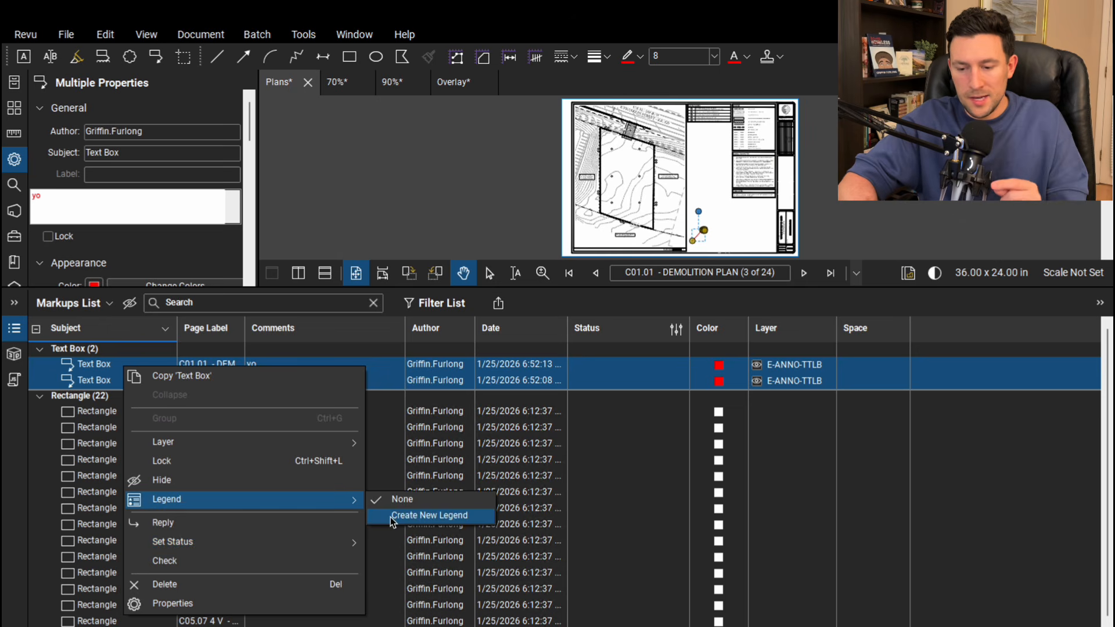
mouse_move(325, 500)
click(391, 516)
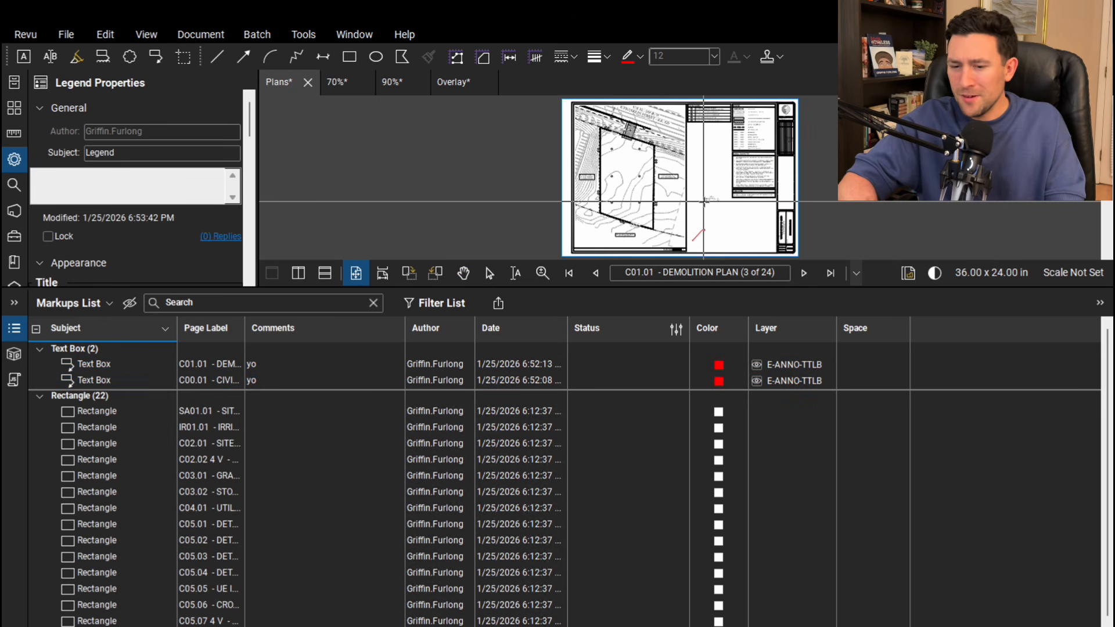
click(703, 202)
scroll(711, 201, up, 6)
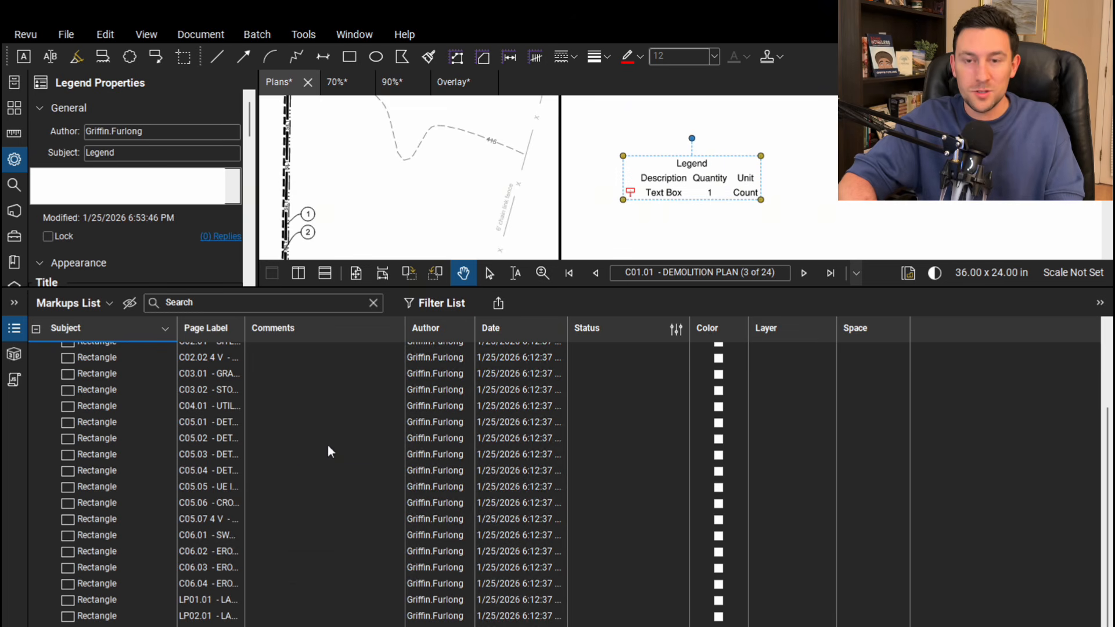
Select both Text Box callouts in the markups list and change their line color to green
scroll(331, 452, up, 3)
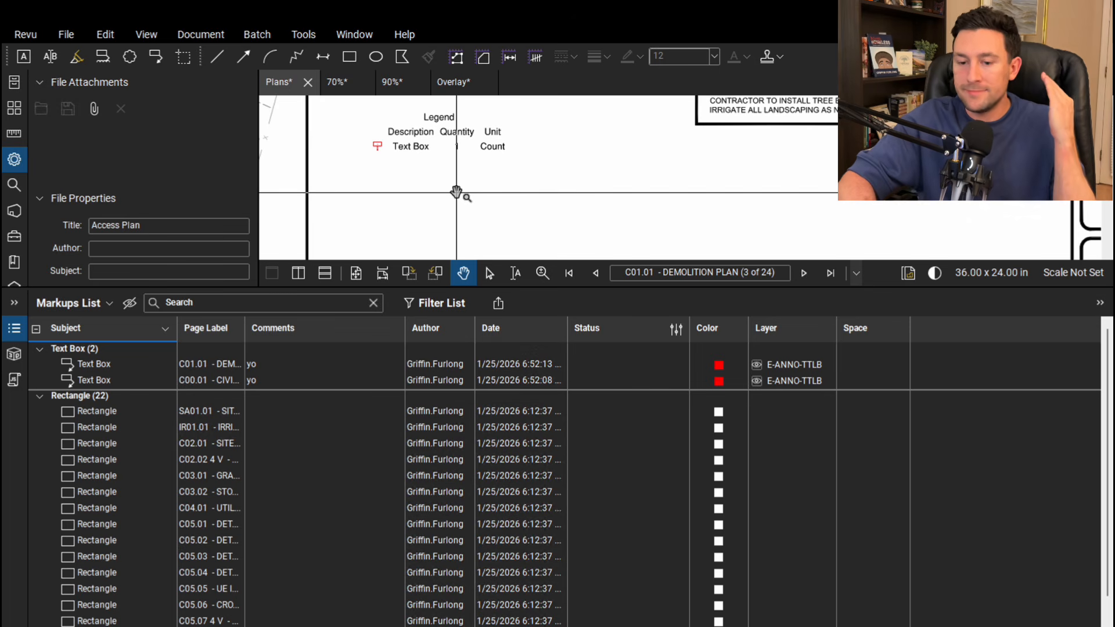
click(133, 368)
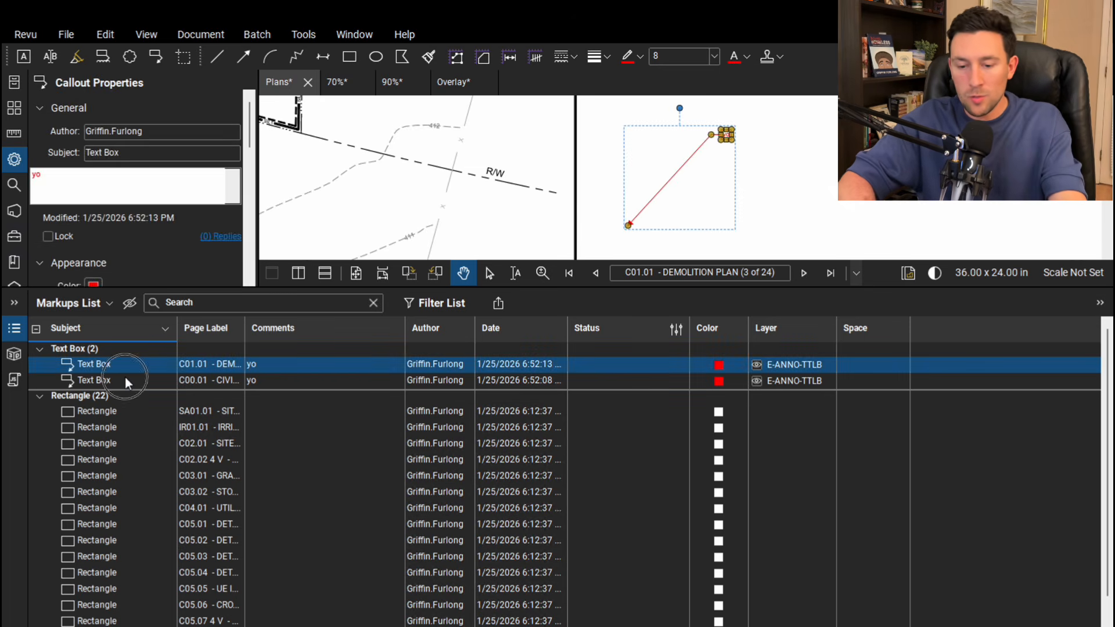
shift+click(124, 379)
right_click(124, 378)
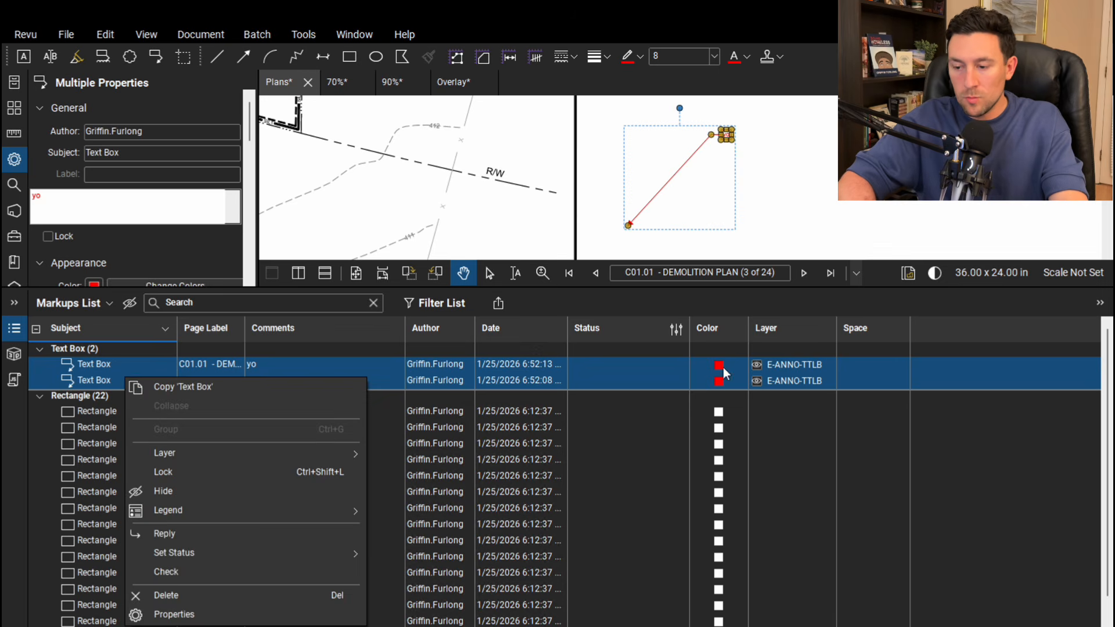
click(719, 367)
shift+click(719, 379)
click(95, 278)
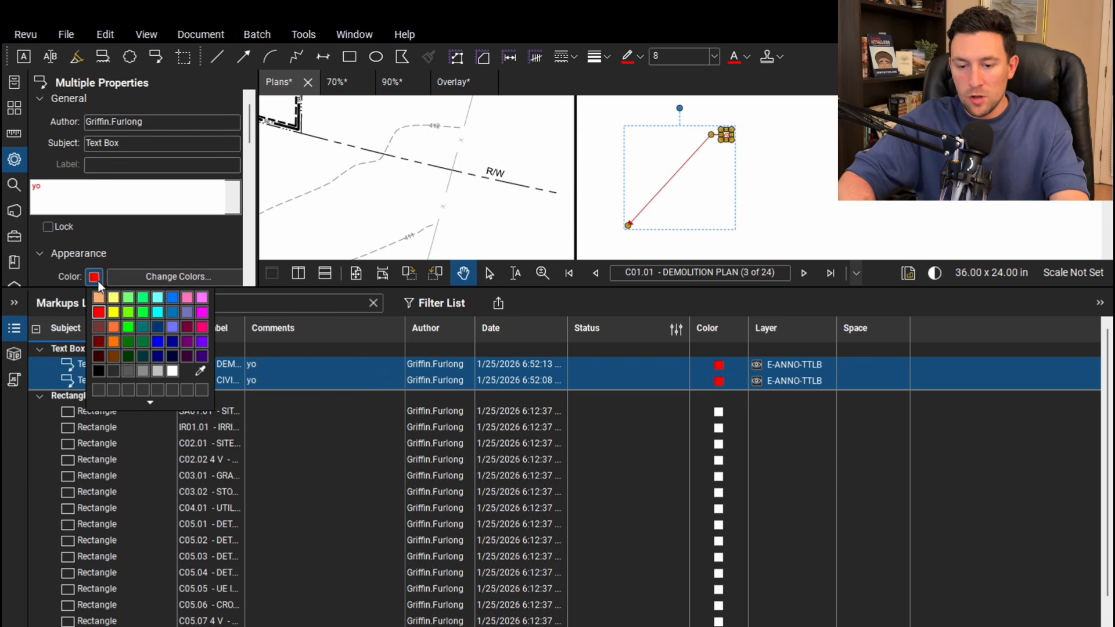
click(130, 330)
click(129, 335)
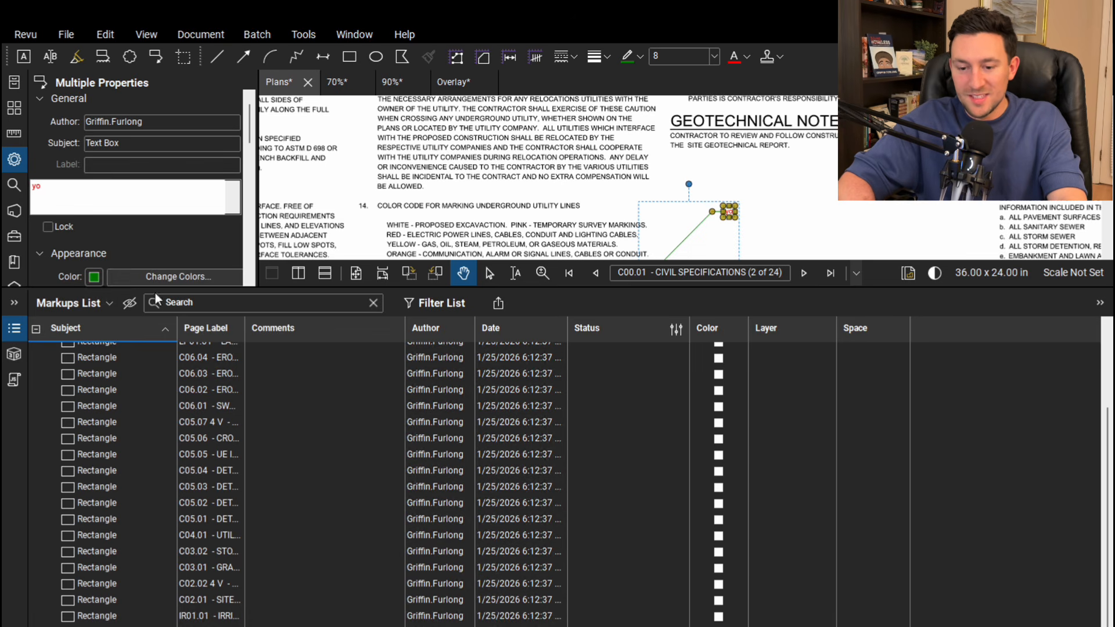
Collapse the markups list, set the two callouts' text color to green and deselect them
double_click(153, 288)
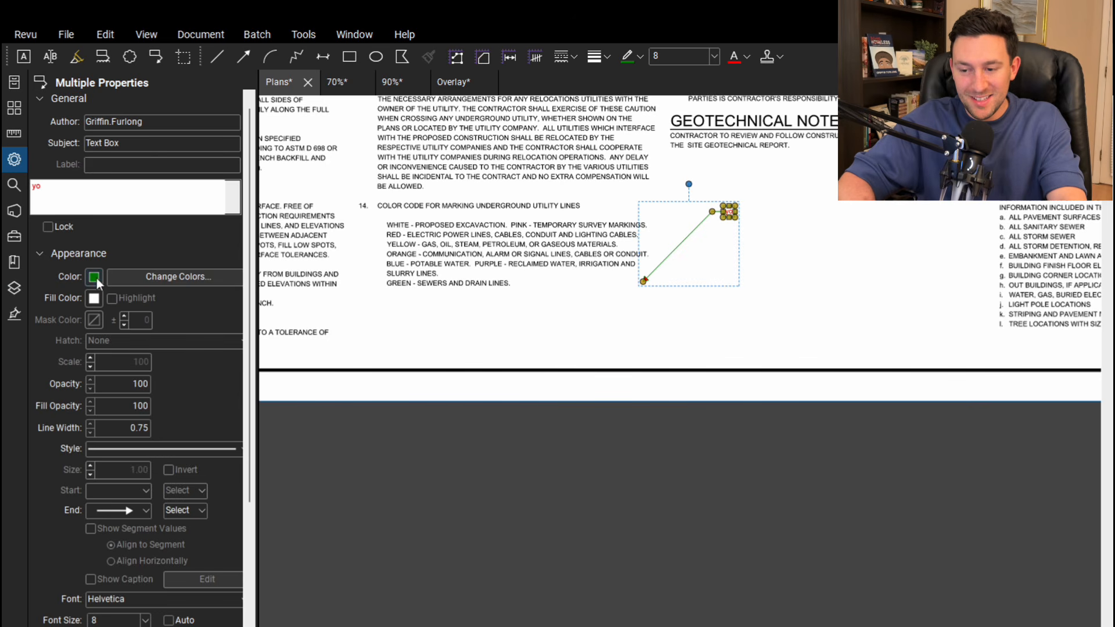
click(95, 626)
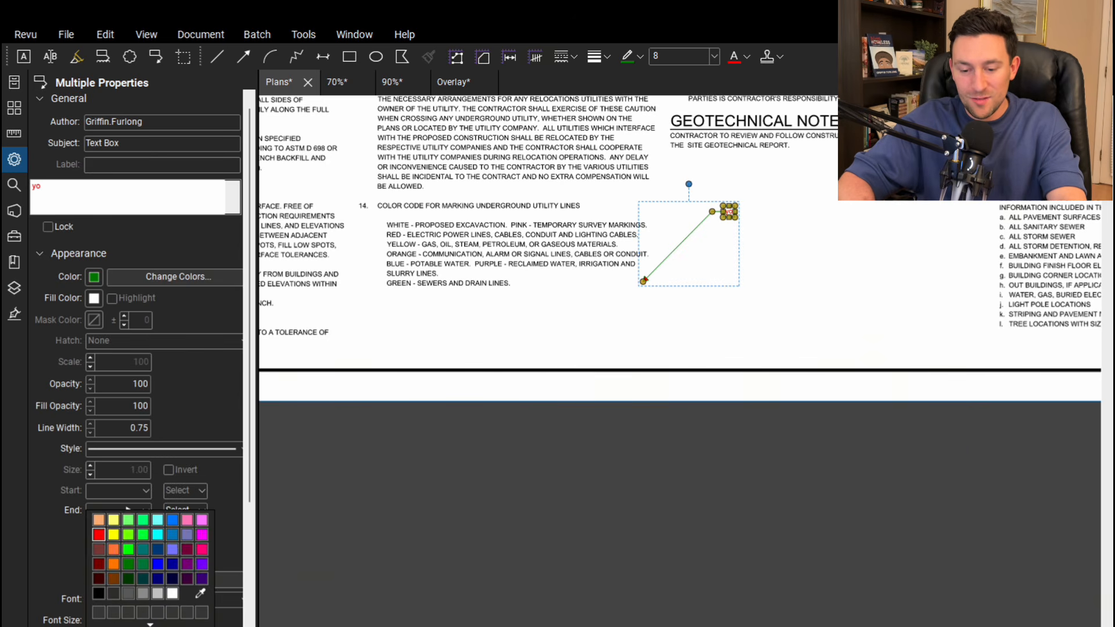
click(126, 575)
click(505, 375)
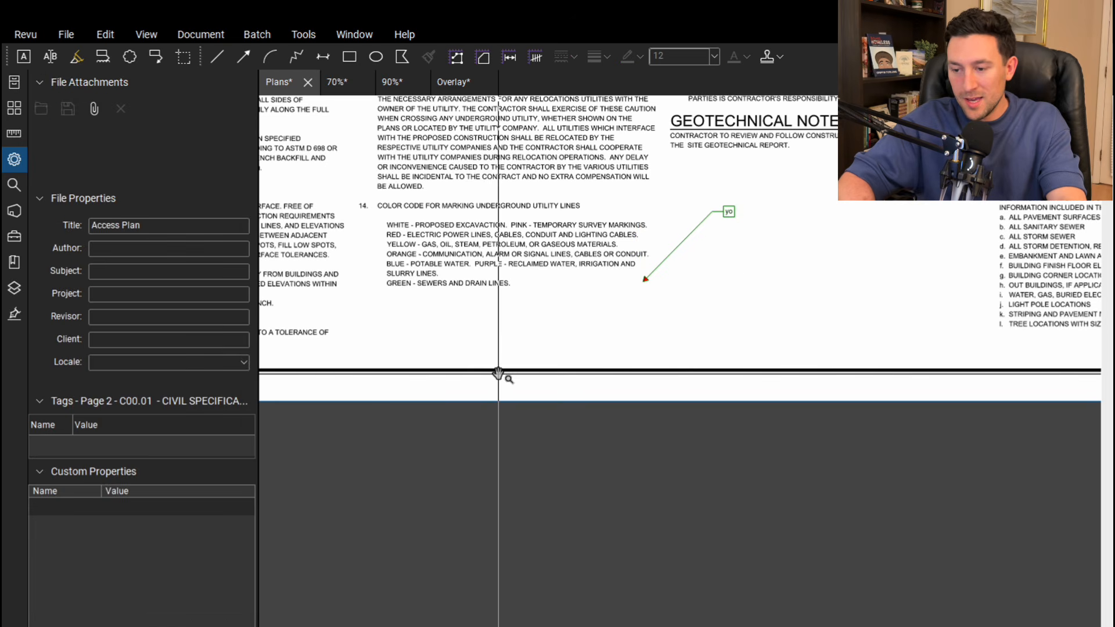
Return to the Demolition Plan sheet, inspect its legend and callout, and shrink the markups list to enlarge the drawing view
key(Right)
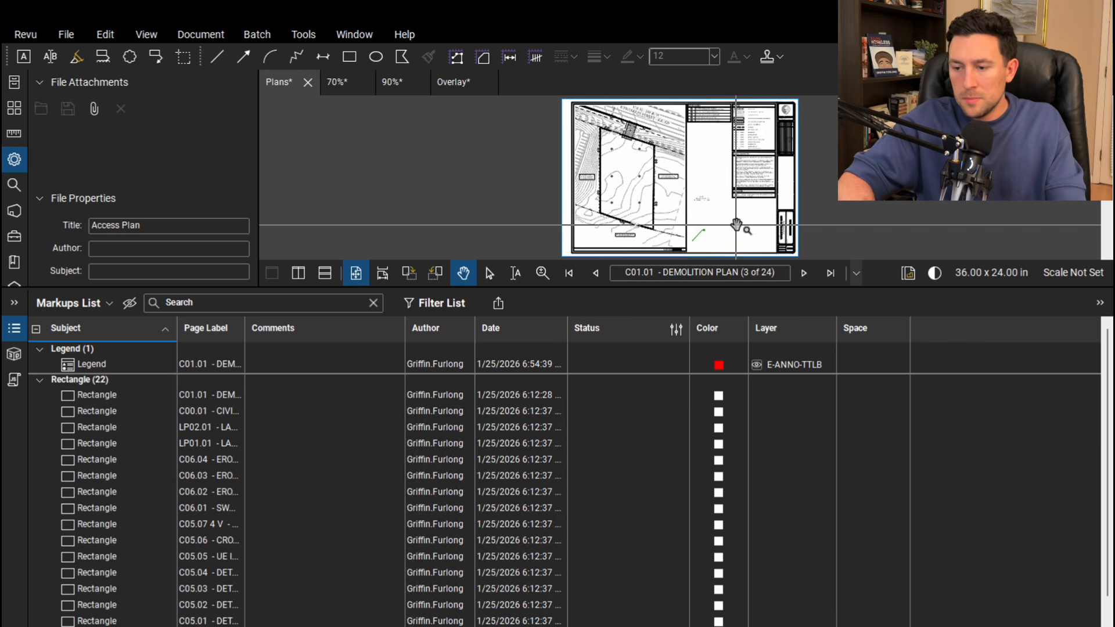
scroll(737, 226, up, 10)
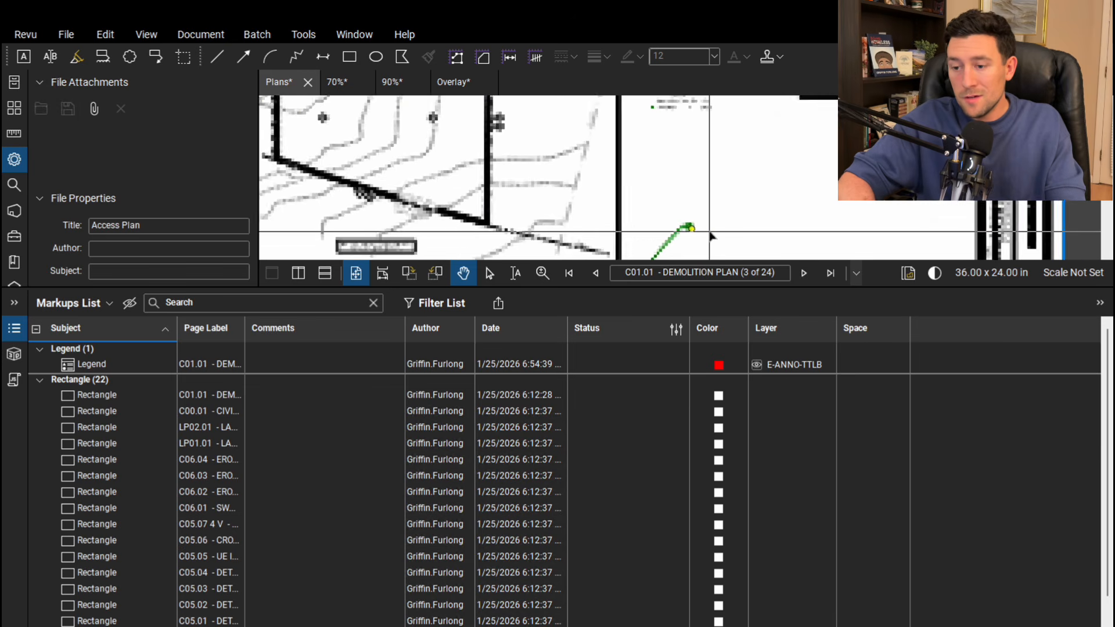
scroll(733, 173, down, 6)
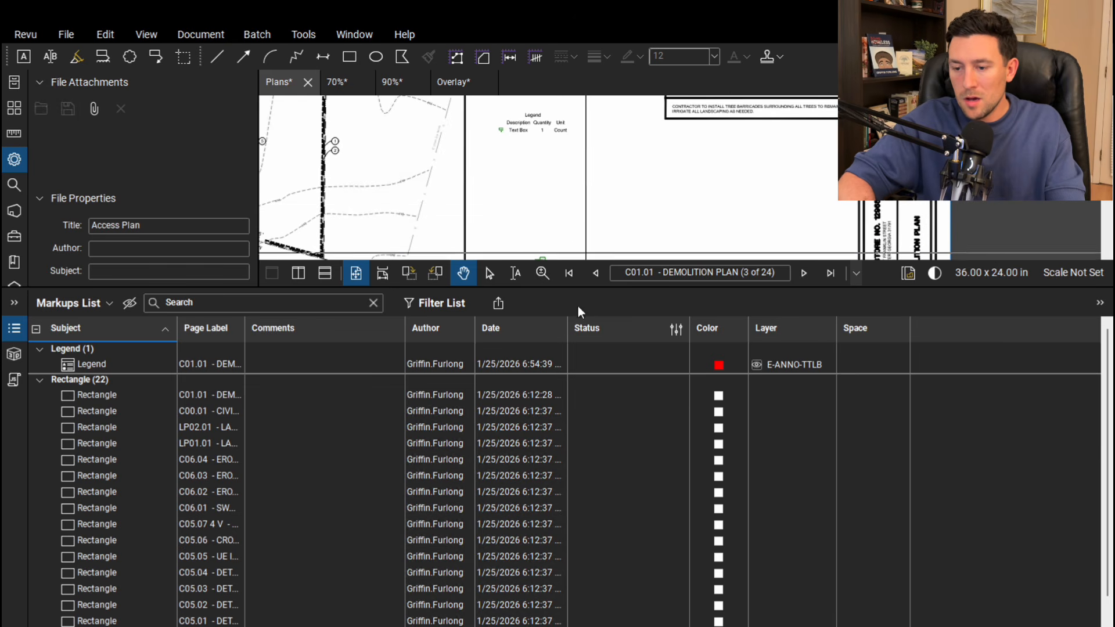
mouse_move(571, 291)
mouse_down()
mouse_move(573, 417)
mouse_move(563, 418)
mouse_up()
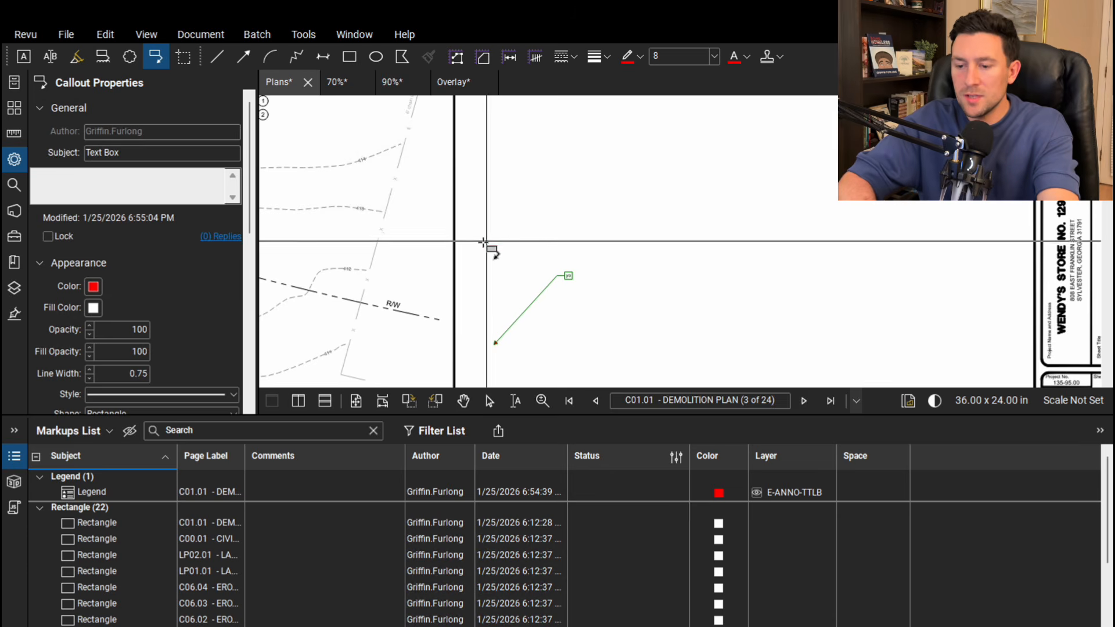
Place a callout reading "fix this" above the green callout on the Demolition Plan sheet
click(483, 240)
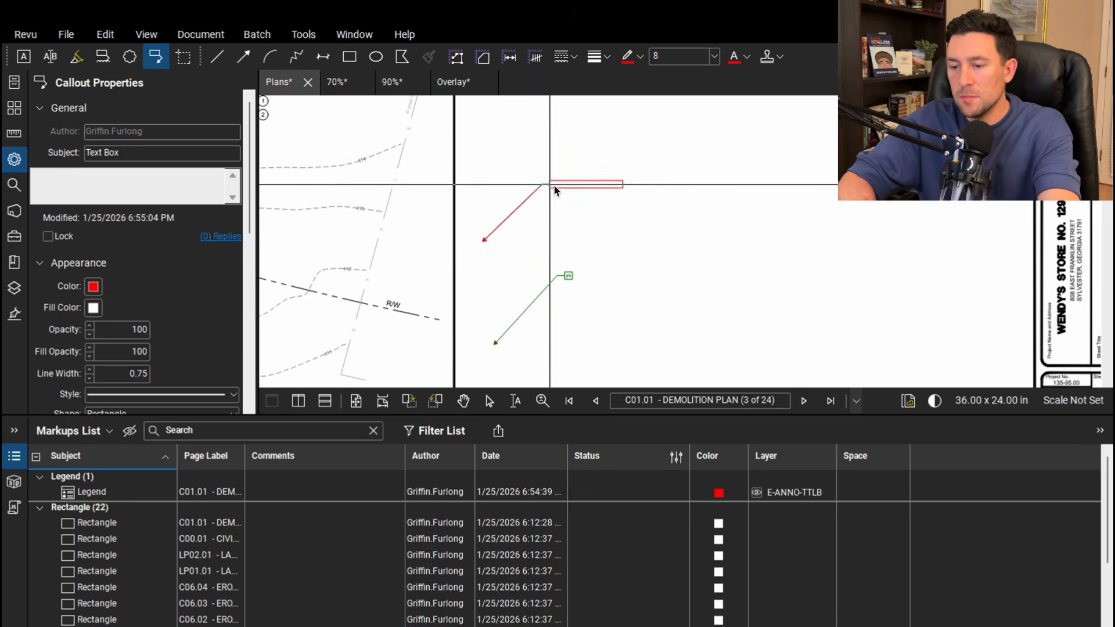
click(557, 187)
scroll(556, 187, up, 3)
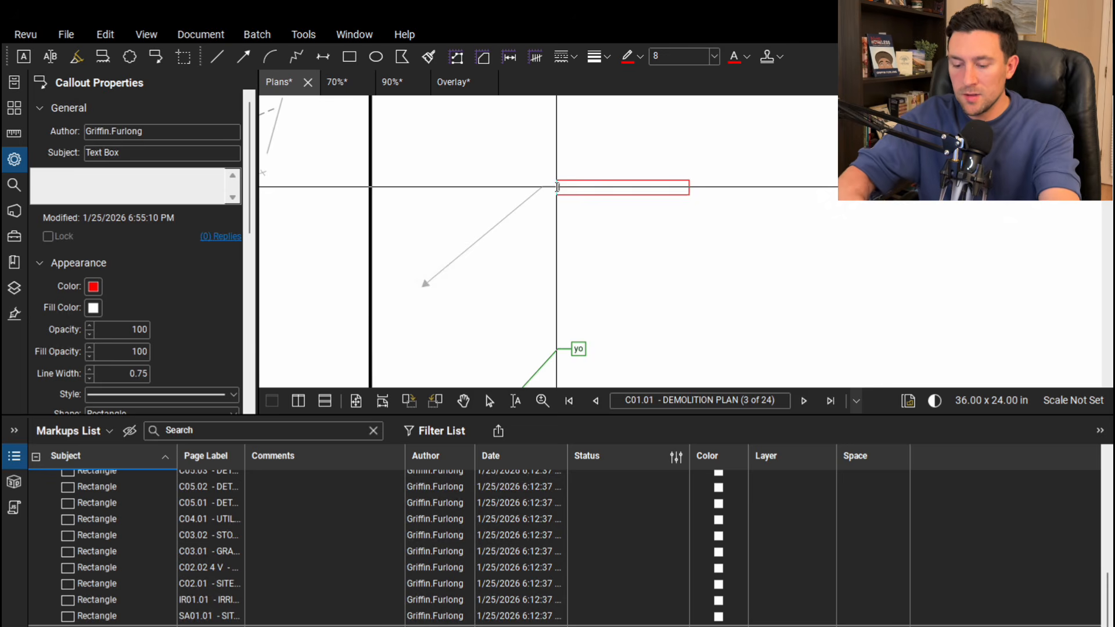
text(fix this)
key(Escape)
key(Escape)
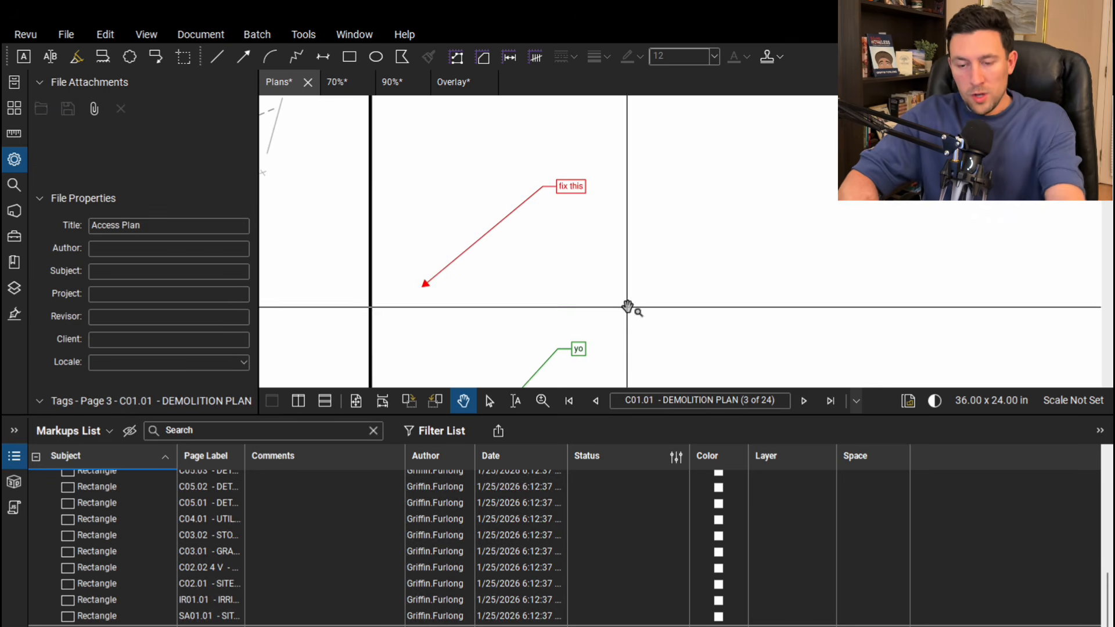
Try a green highlight across the text of the "fix this" callout and undo it
click(76, 56)
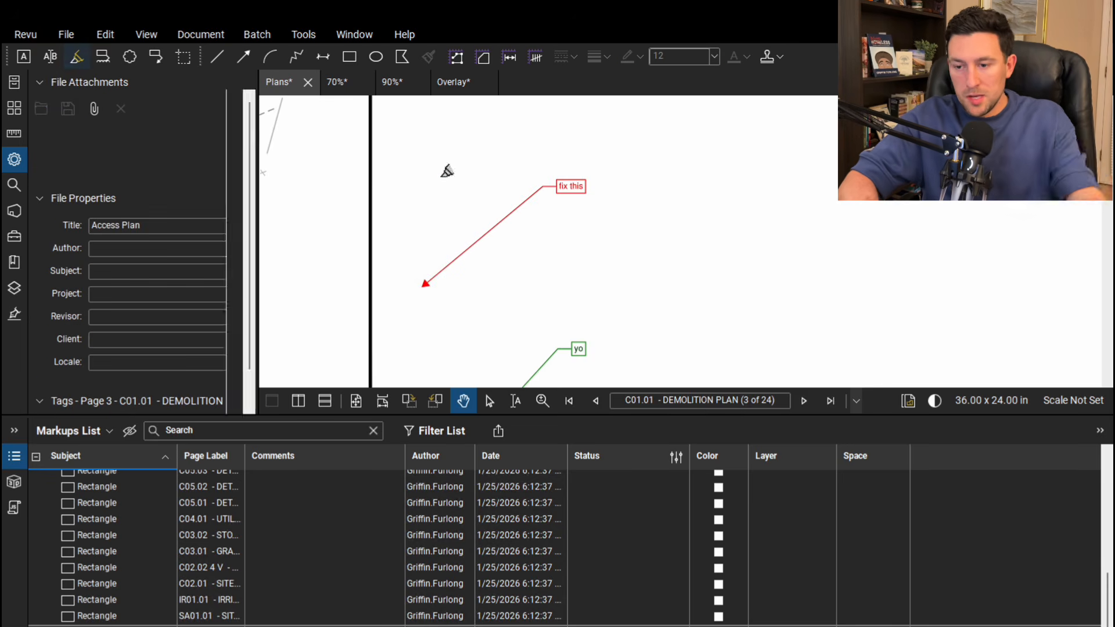
drag(525, 187, 616, 188)
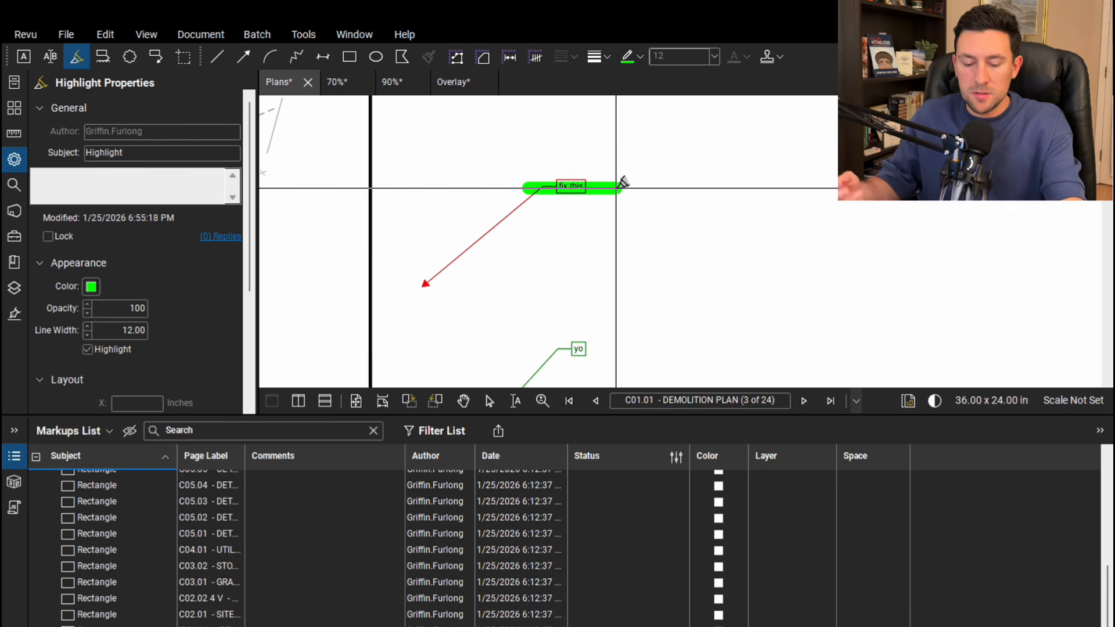
key(Escape)
key(ctrl+z)
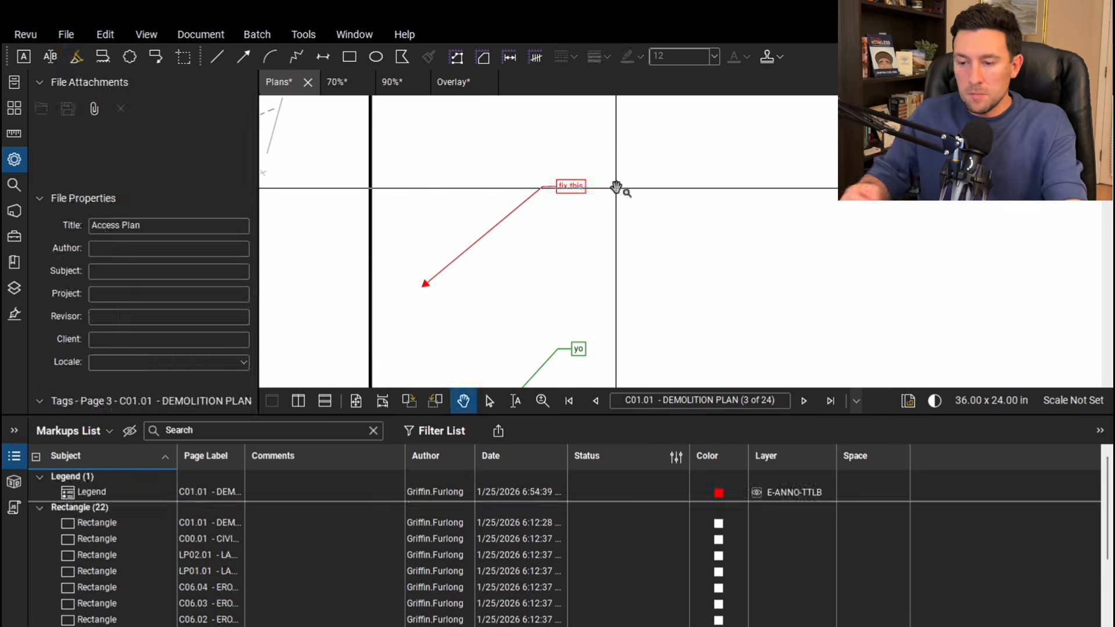
Select the "fix this" callout and view the status options available for it in the markups list
click(576, 186)
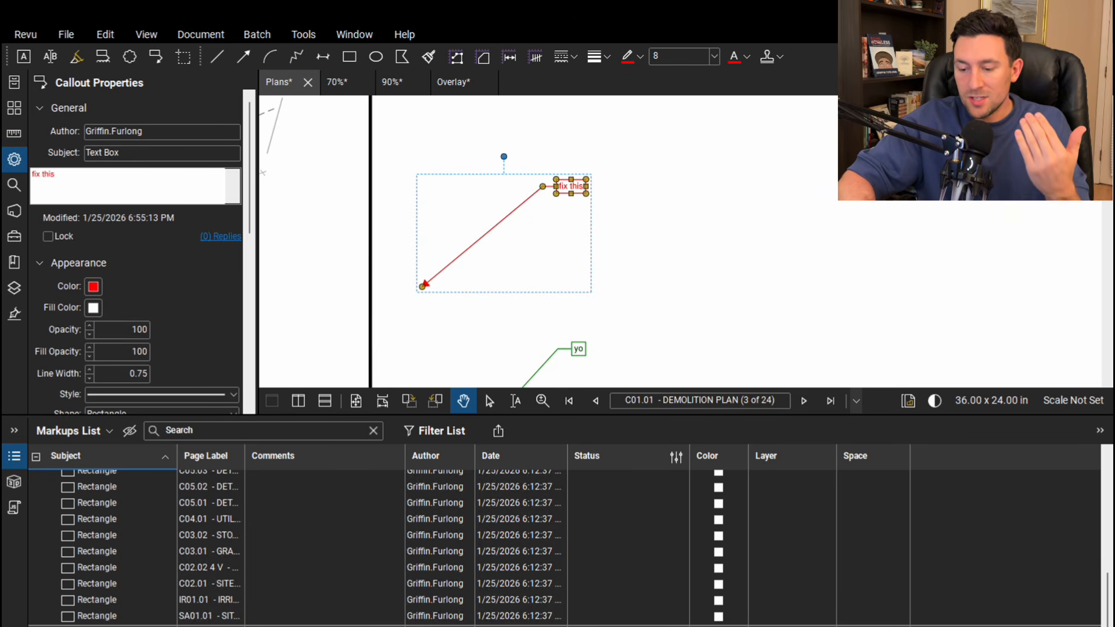
click(628, 624)
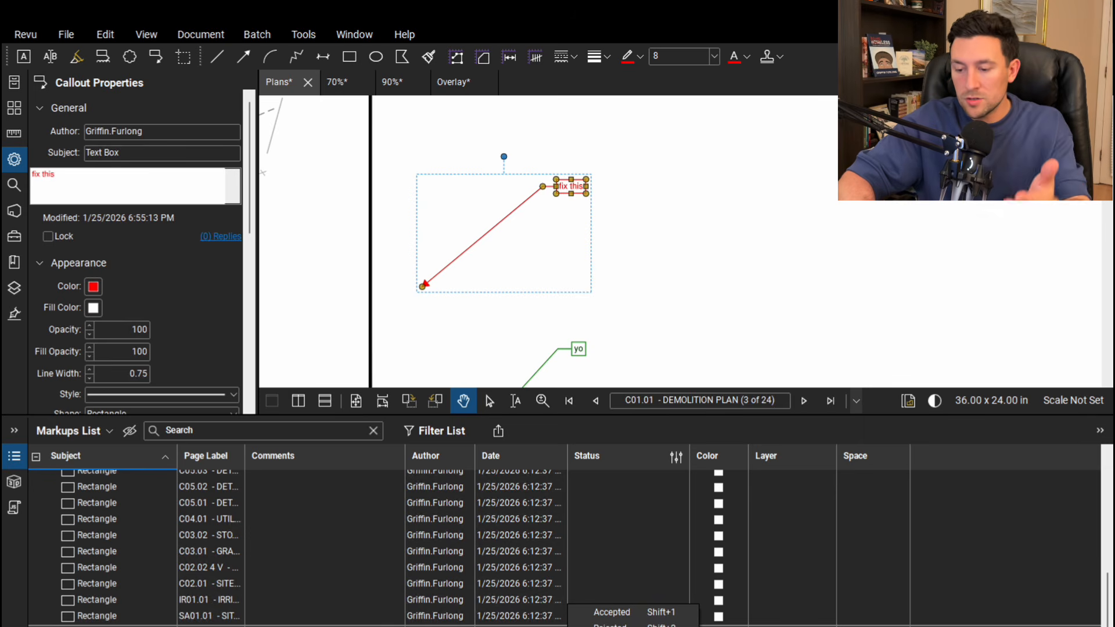
key(Escape)
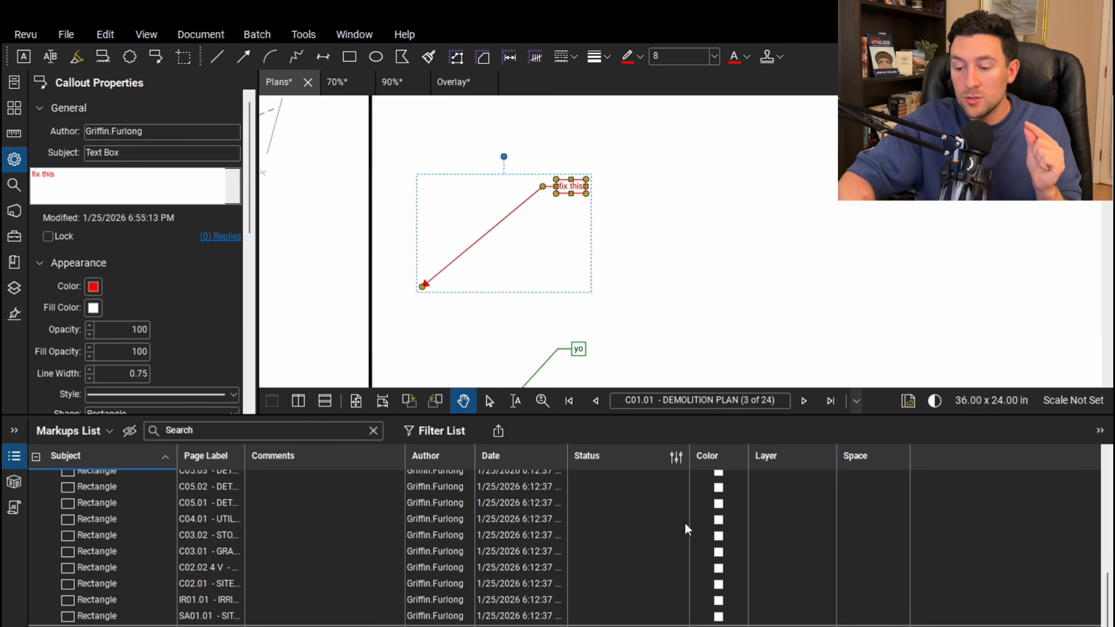
Open the status manager and assign an orange color to the Completed state of the Review model
click(675, 459)
click(720, 562)
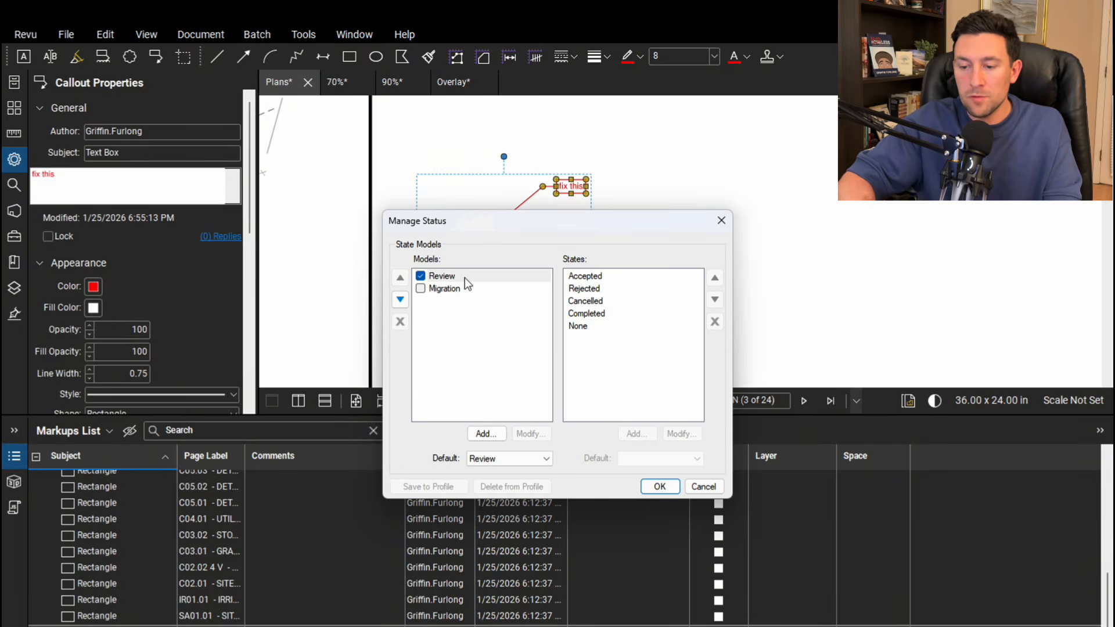
click(608, 277)
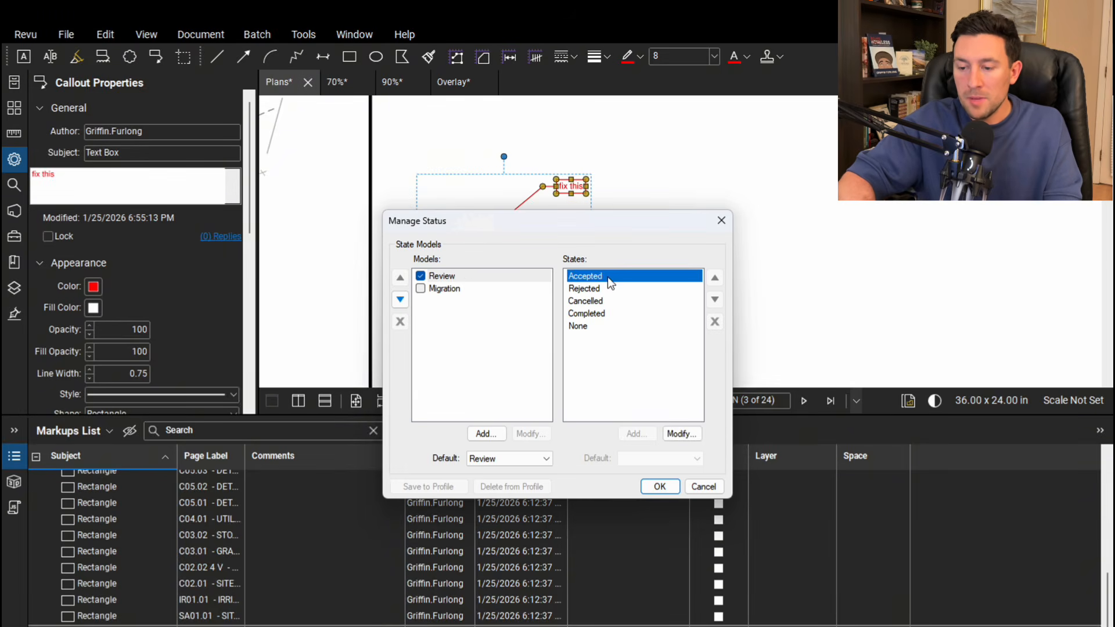
click(603, 314)
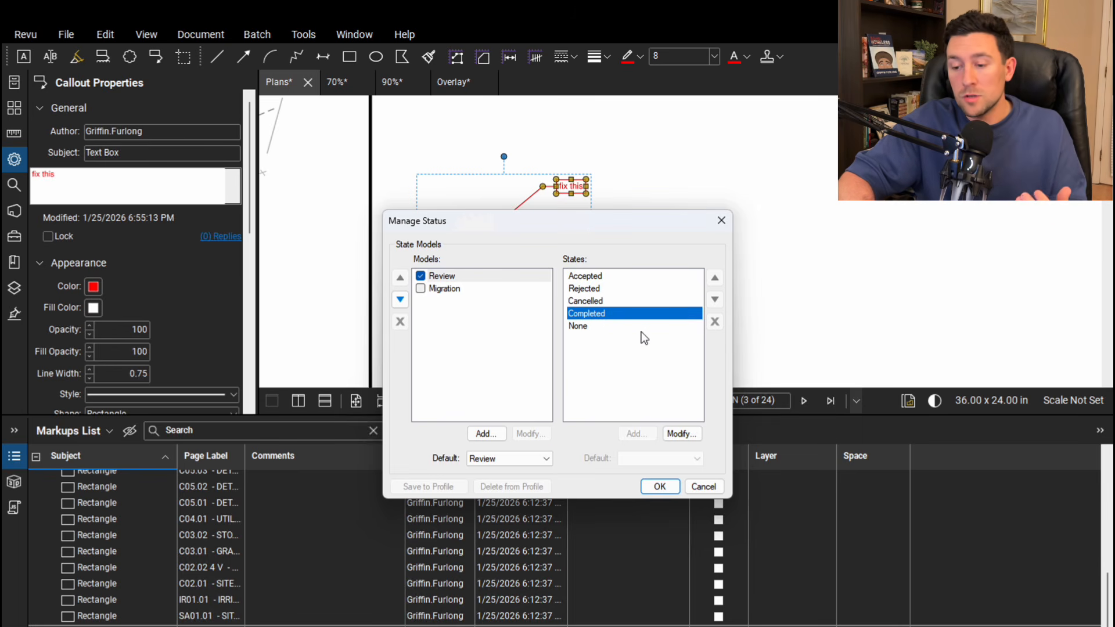
click(684, 438)
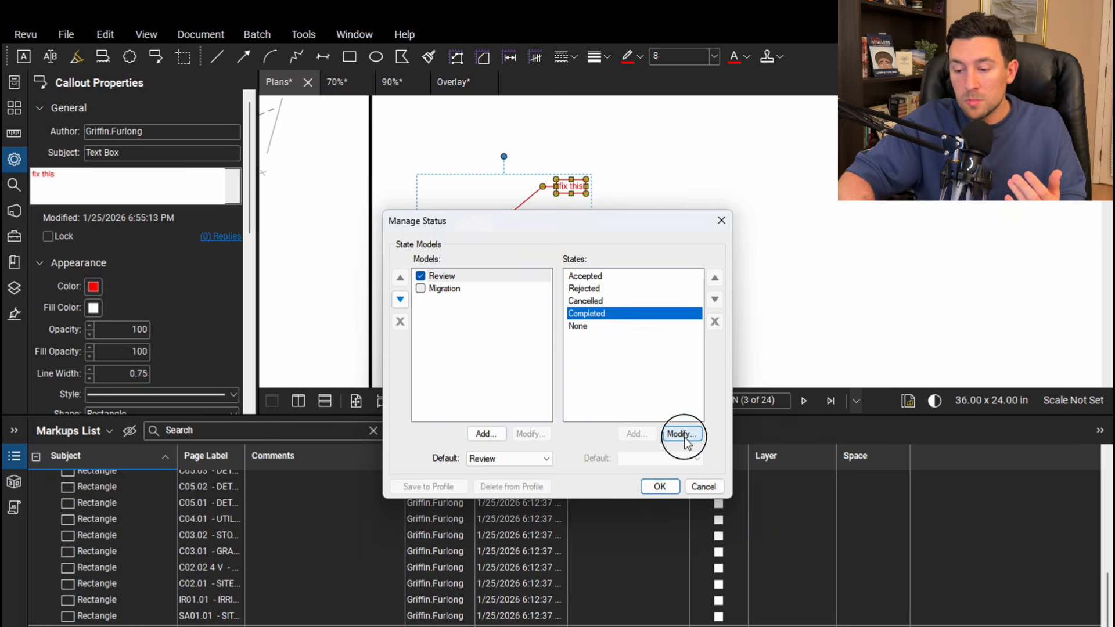
click(466, 368)
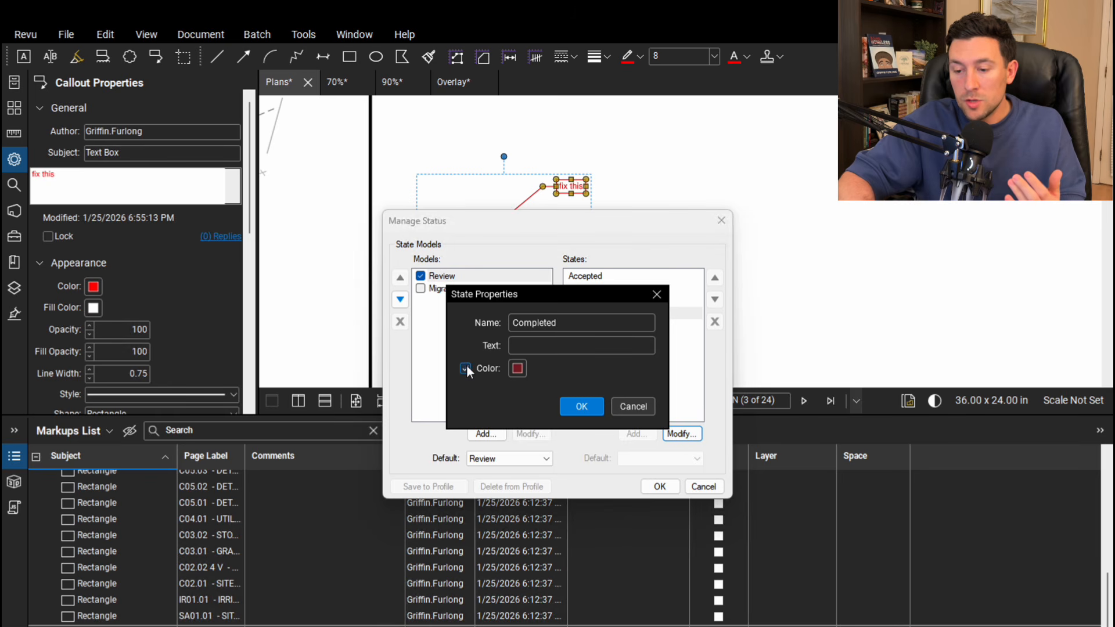
click(517, 368)
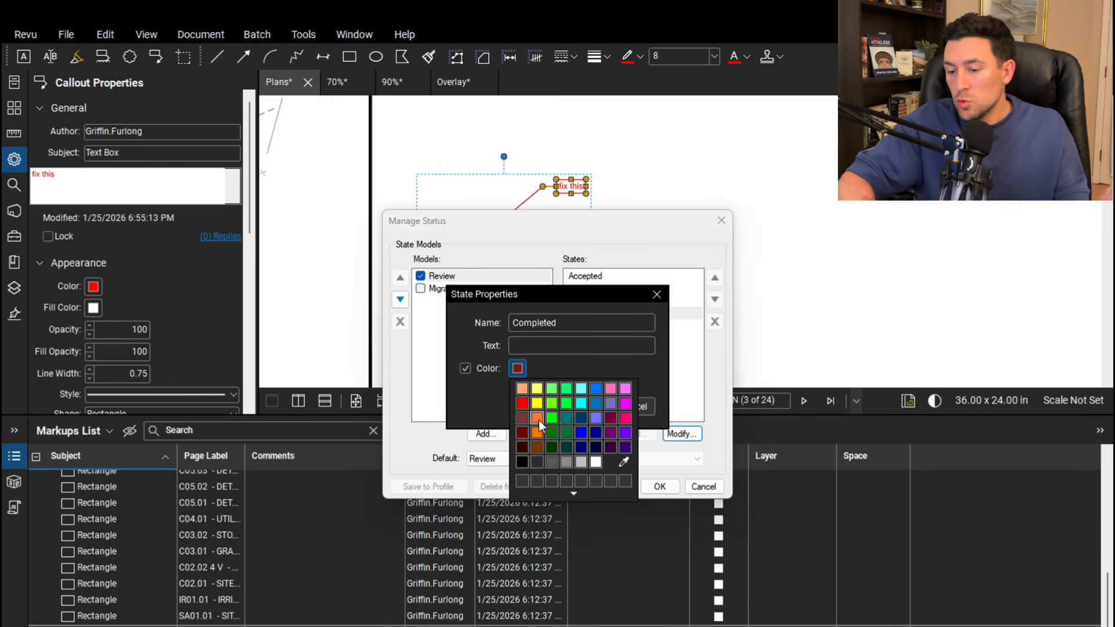
click(538, 418)
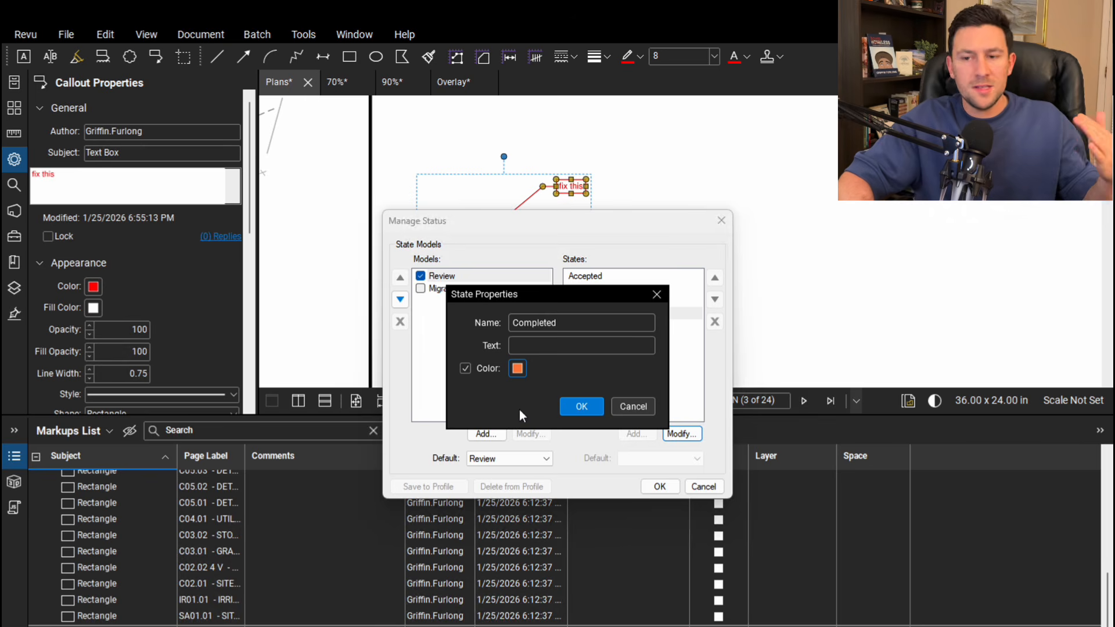
click(583, 406)
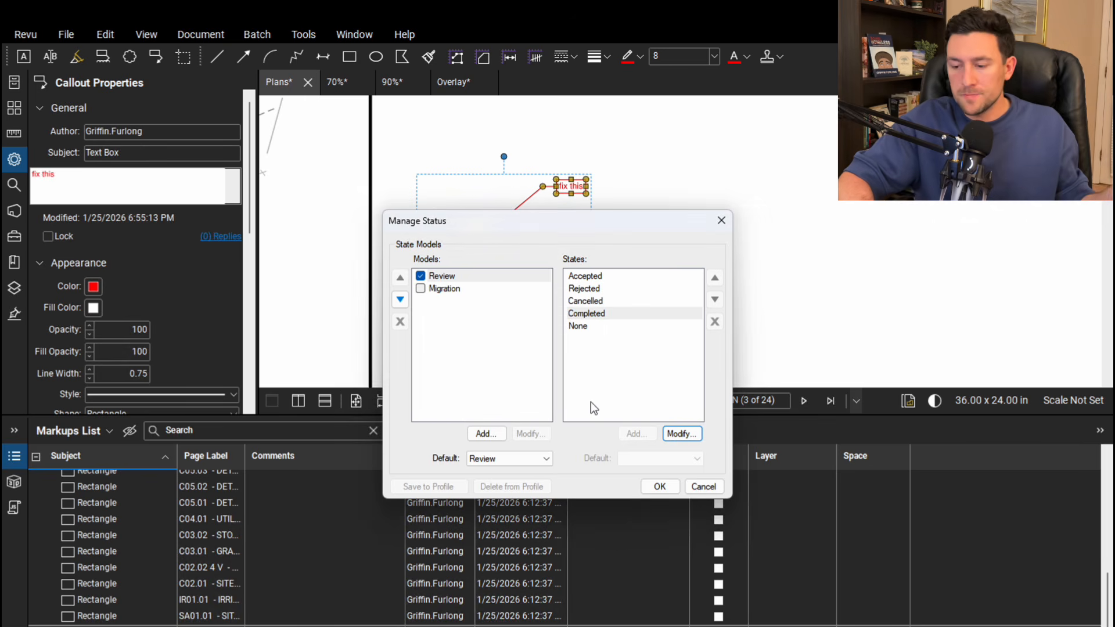
Assign a green color to the Accepted state of the Review model and save the status settings
click(600, 277)
click(681, 433)
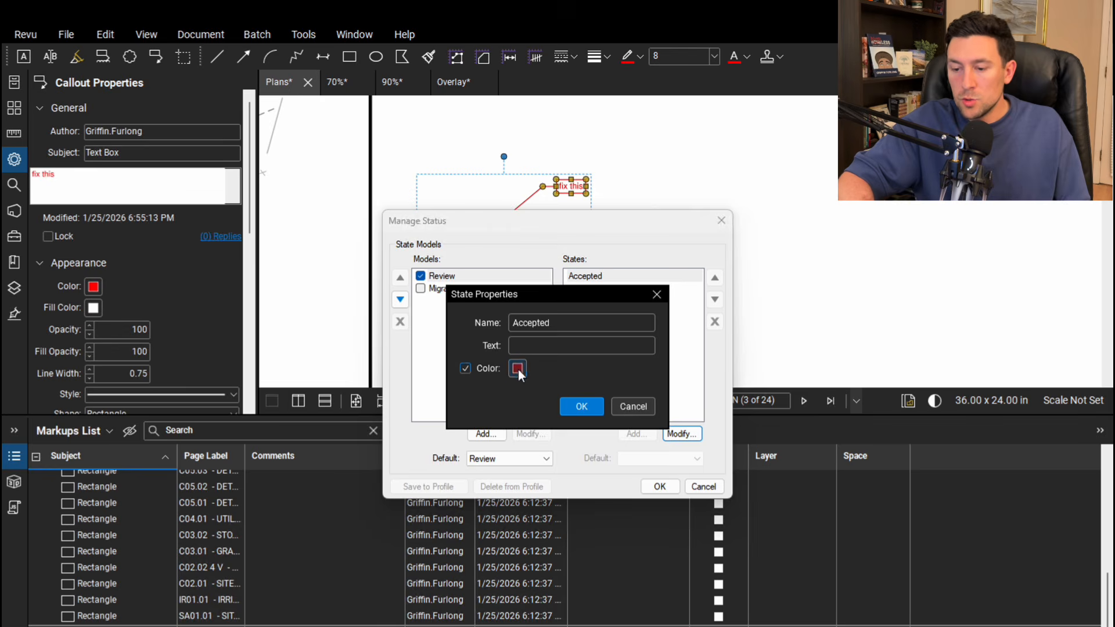
click(572, 407)
click(655, 487)
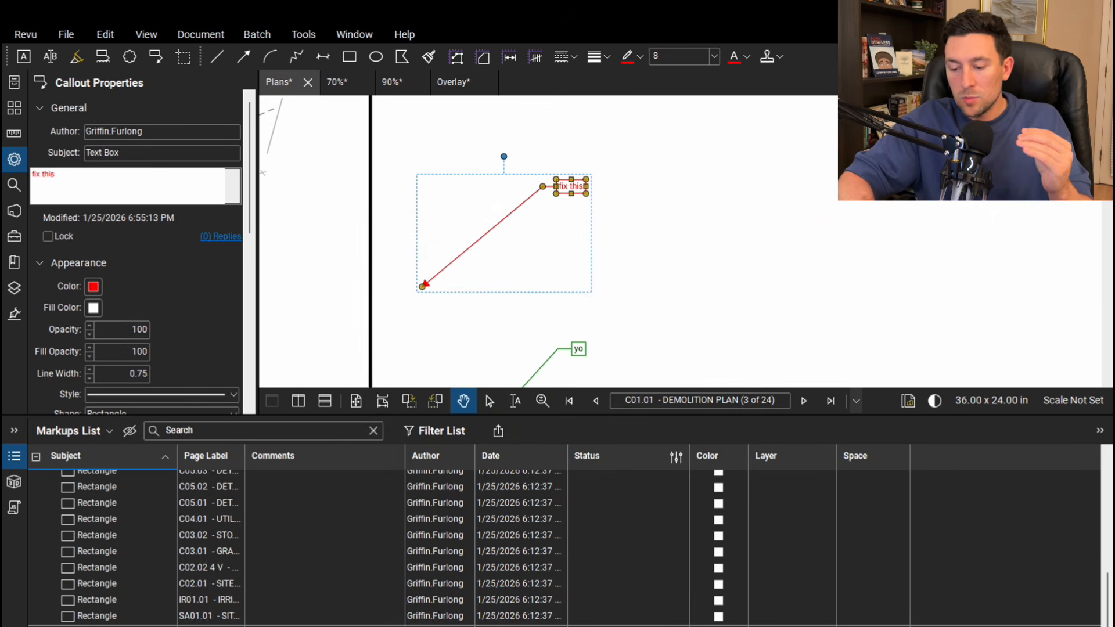
Set the "fix this" callout's status to Completed, switch it to Accepted, and deselect the callout
click(627, 626)
click(627, 626)
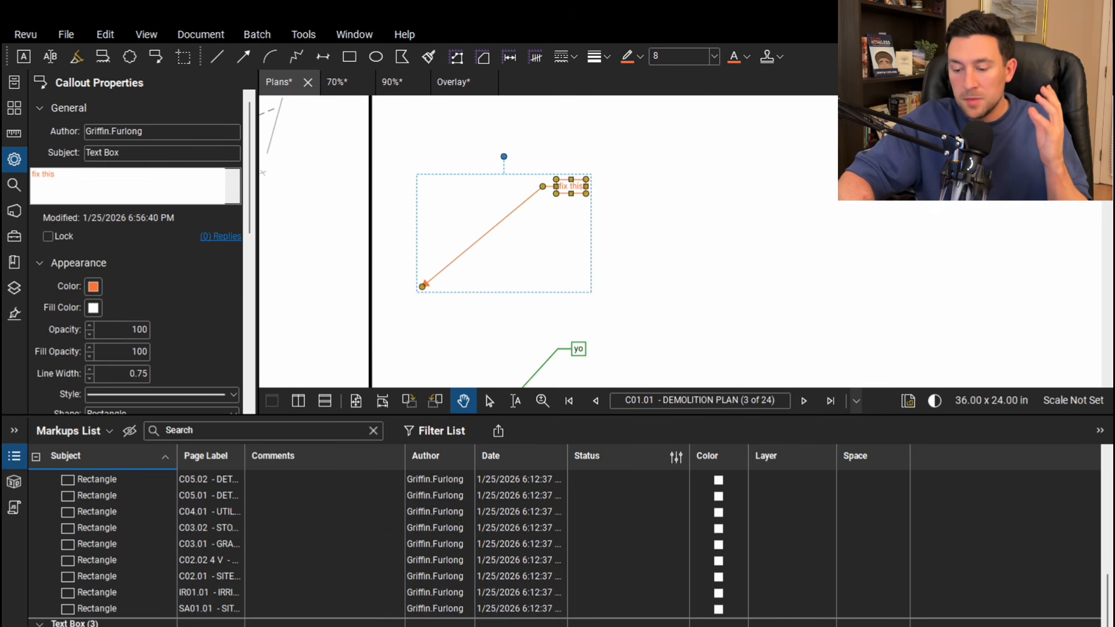
click(627, 625)
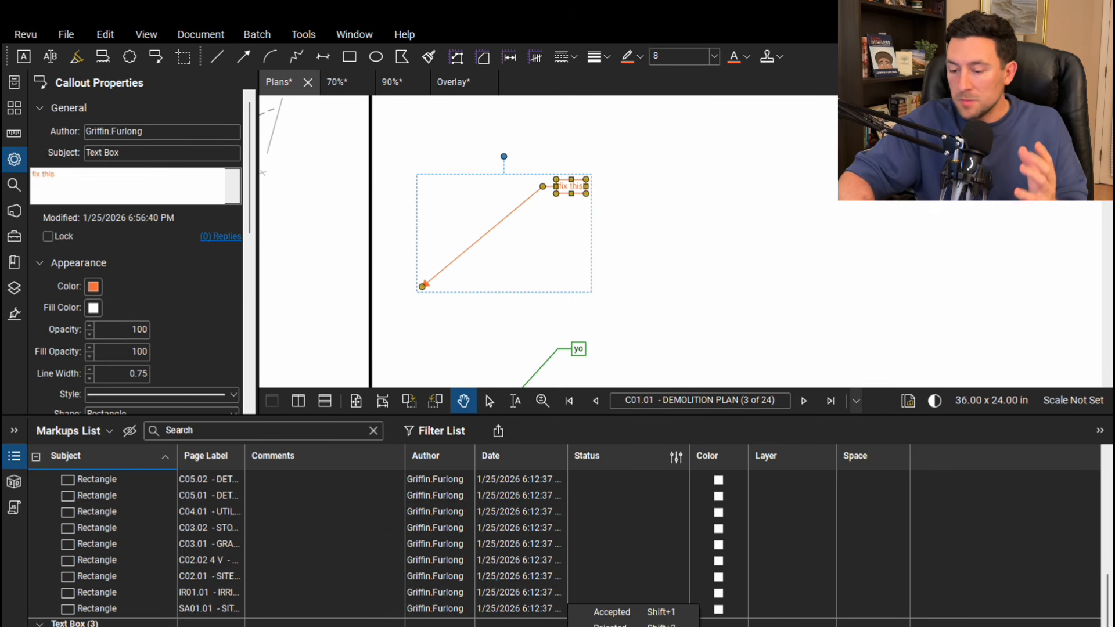
click(639, 612)
click(621, 248)
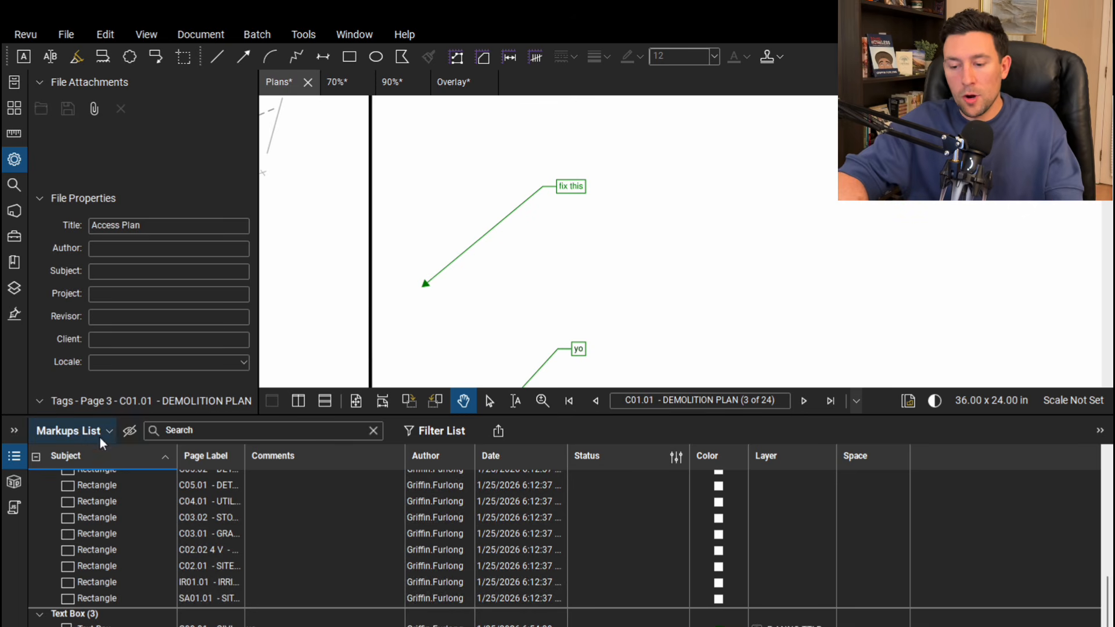
View the summary export formats offered for the markups list and close them without exporting
click(498, 432)
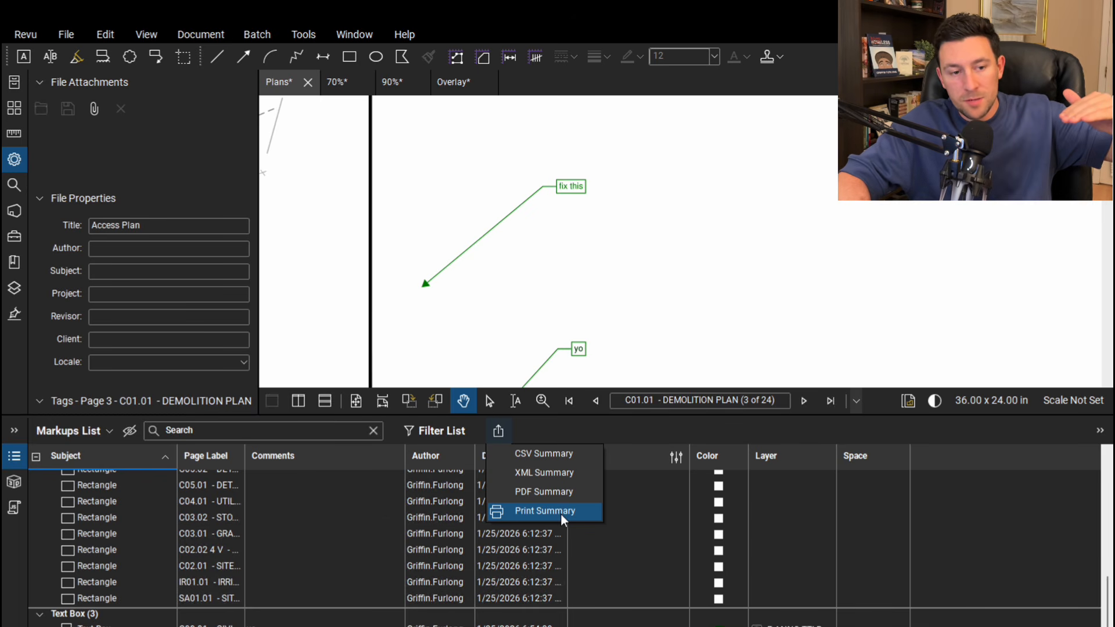
click(617, 292)
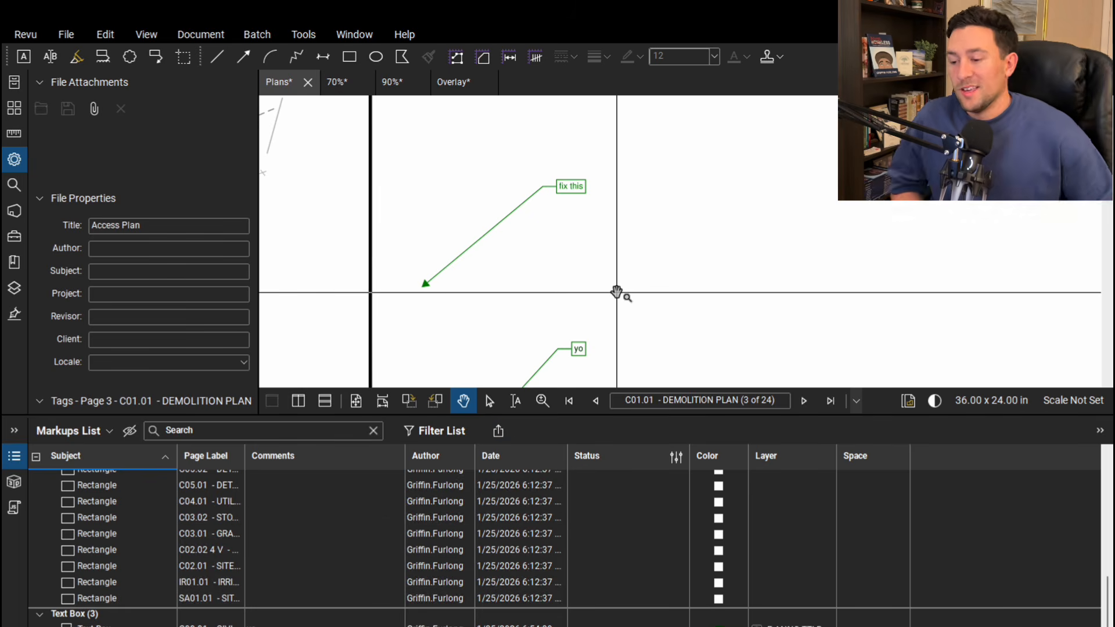